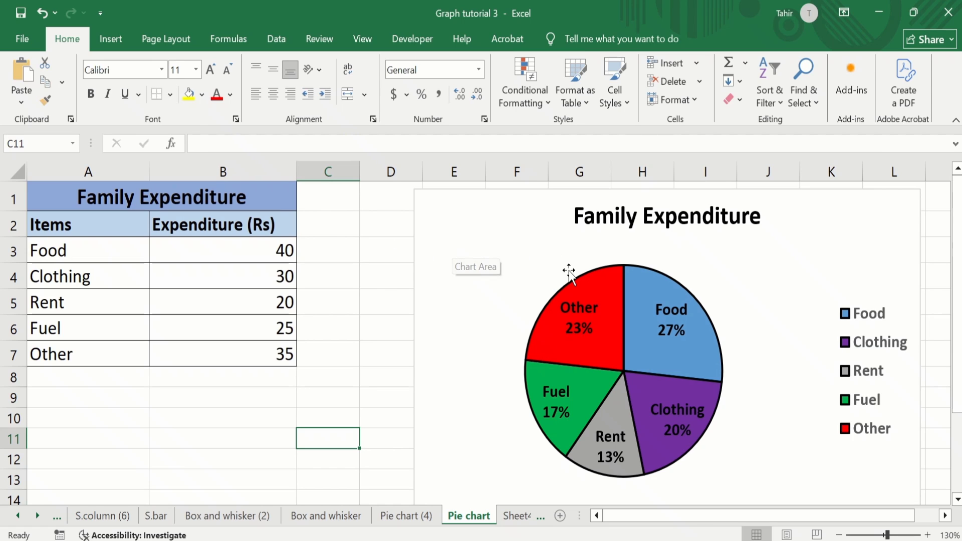
# Step: Set the Food expenditure in cell B3 to 35
pyautogui.click(285, 249)
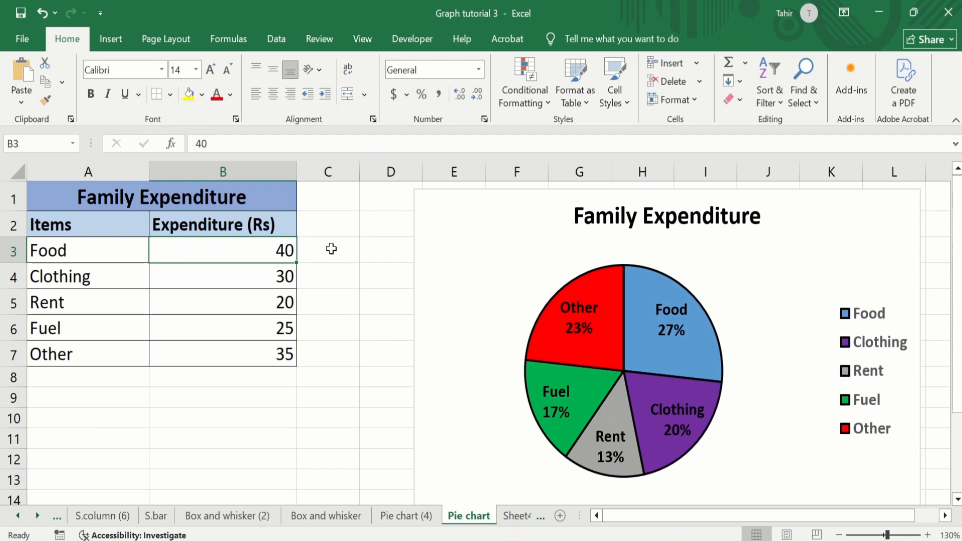
pyautogui.write('35')
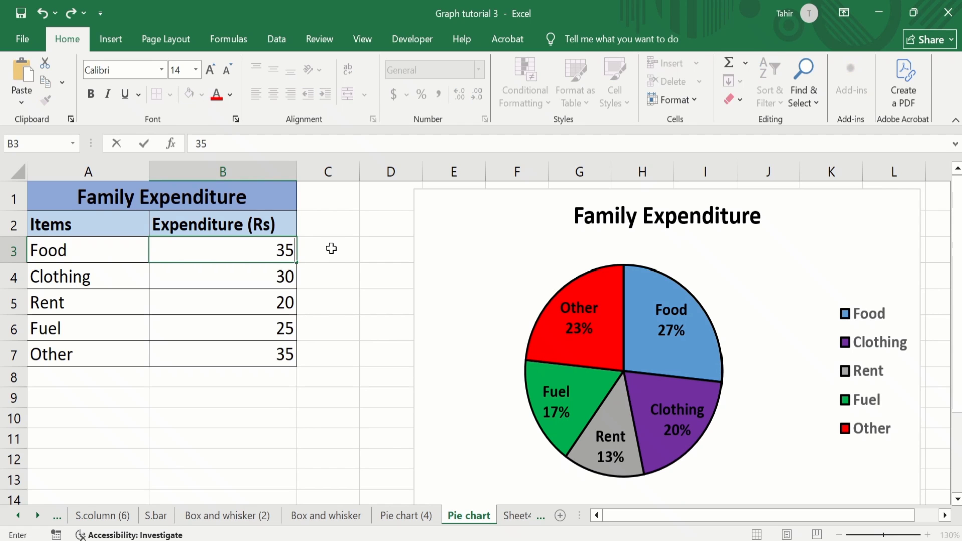
pyautogui.press('Return')
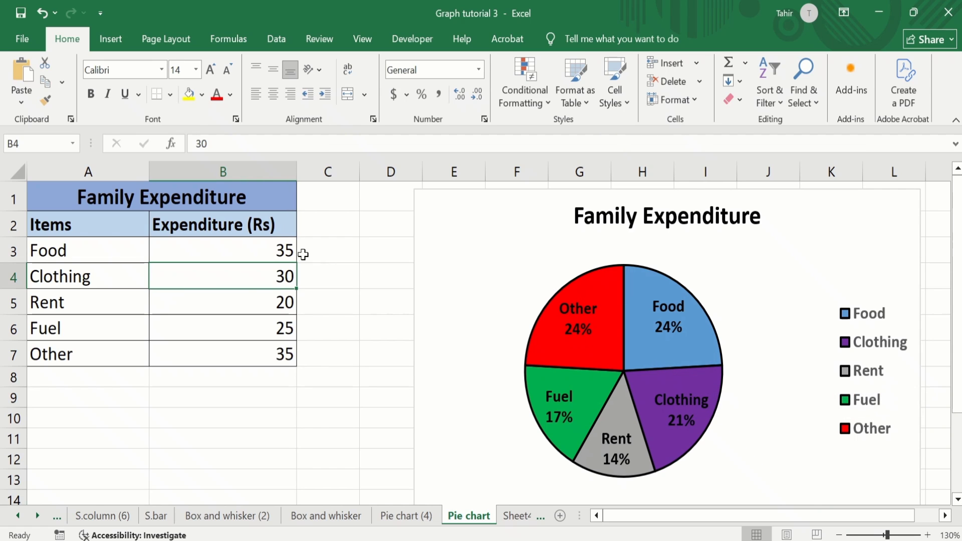
# Step: Set the Food expenditure in cell B3 back to 40
pyautogui.click(282, 251)
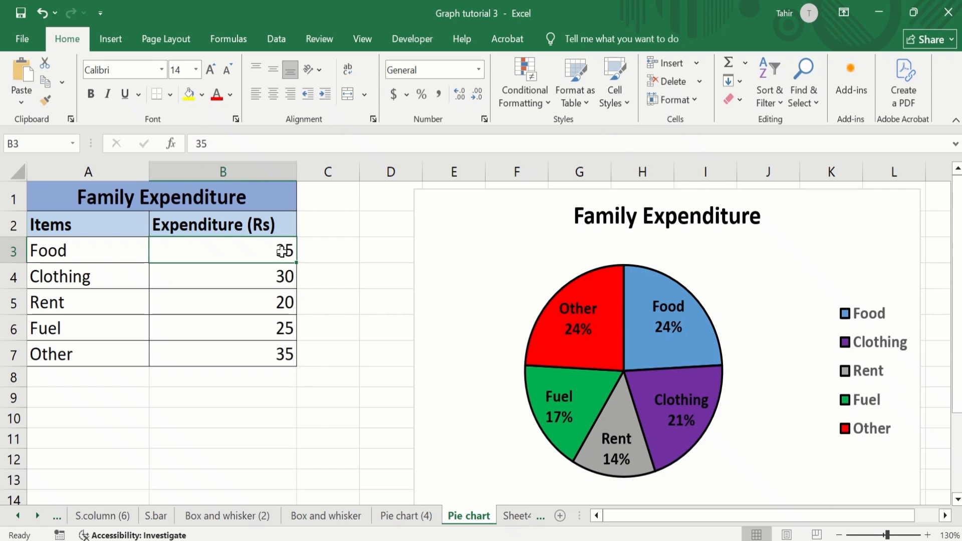
pyautogui.write('40')
pyautogui.press('Return')
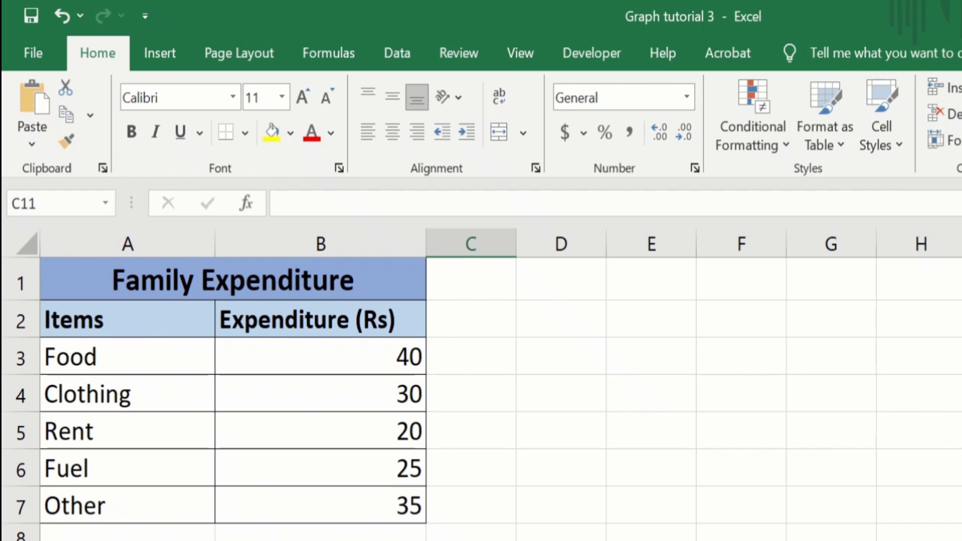
# Step: Insert a 2-D pie chart from the data in A2:B7 and move it beside the table so it no longer covers the values
pyautogui.click(369, 503)
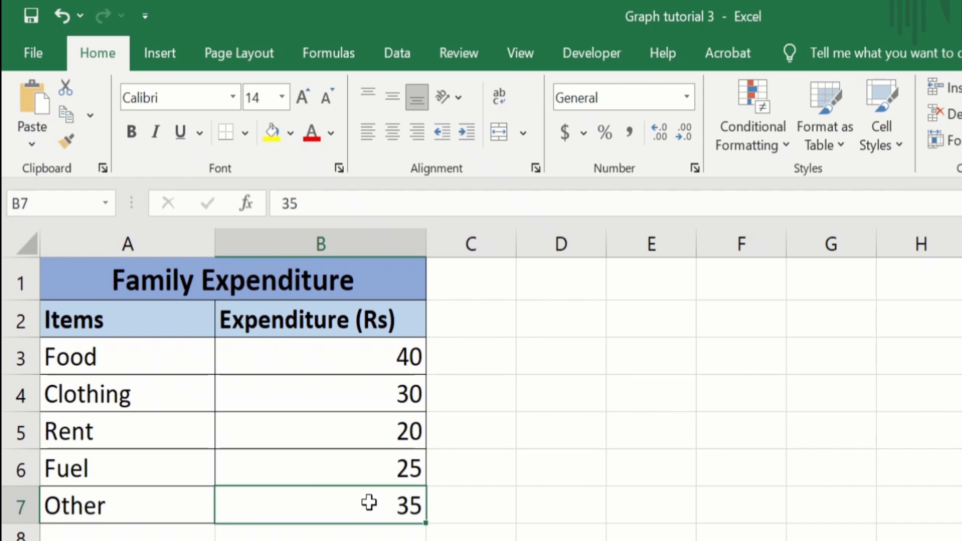
pyautogui.moveTo(369, 503); pyautogui.dragTo(179, 326)
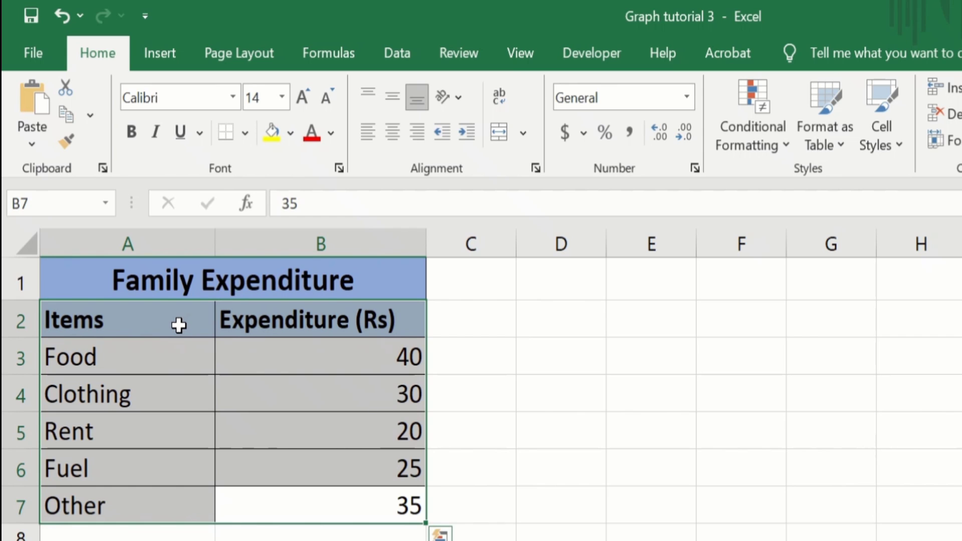
pyautogui.click(169, 53)
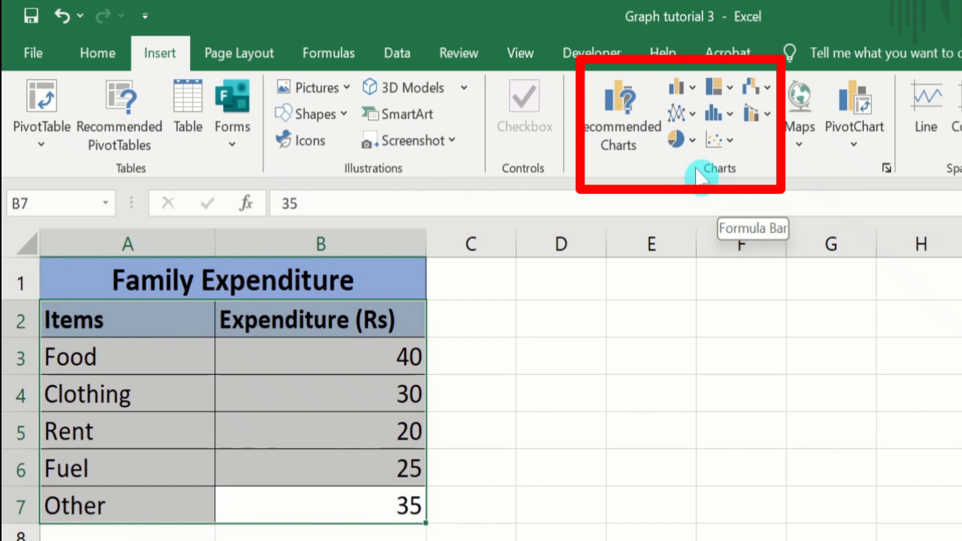
pyautogui.click(690, 143)
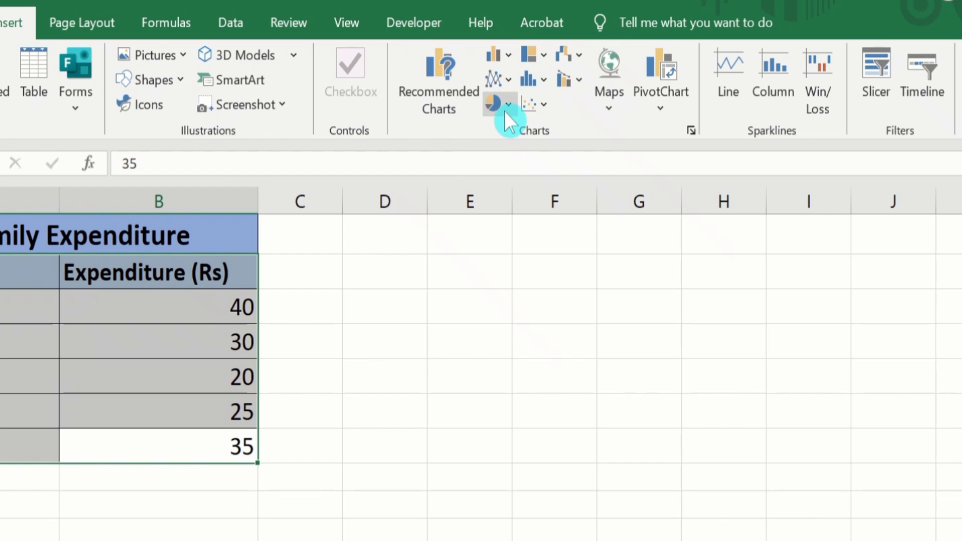
pyautogui.click(504, 110)
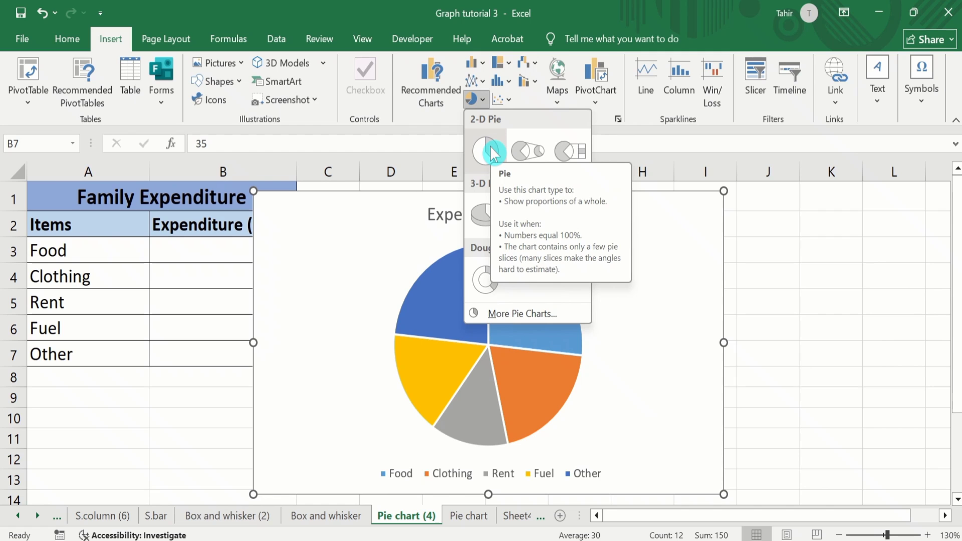
pyautogui.click(490, 150)
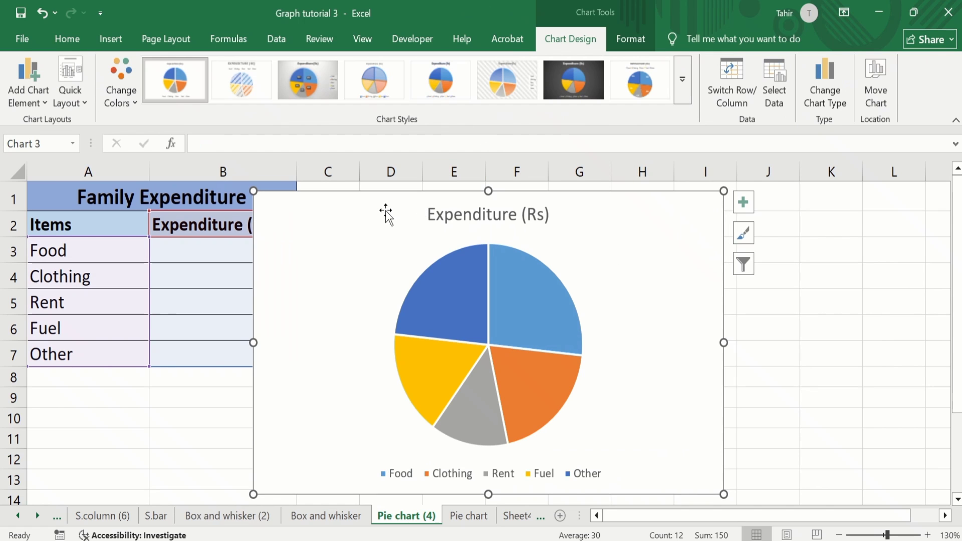
pyautogui.moveTo(381, 207); pyautogui.dragTo(456, 202)
pyautogui.click(300, 410)
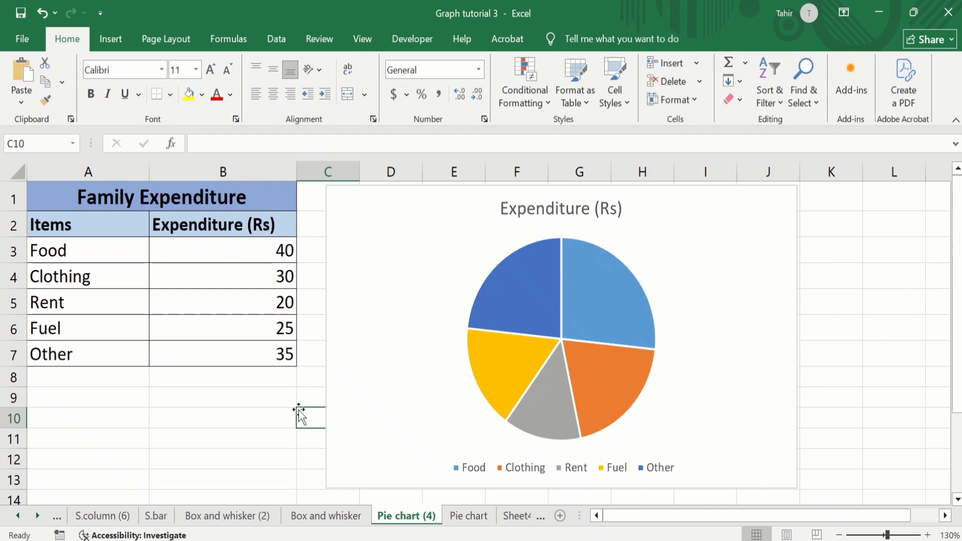
# Step: Look through the quick layouts, color palettes and chart styles available for the pie chart
pyautogui.click(398, 220)
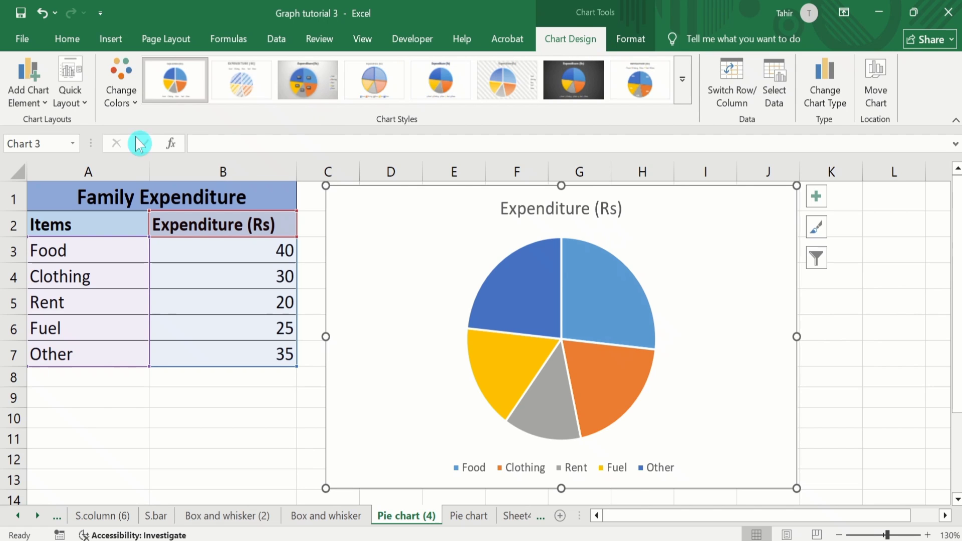
pyautogui.click(83, 104)
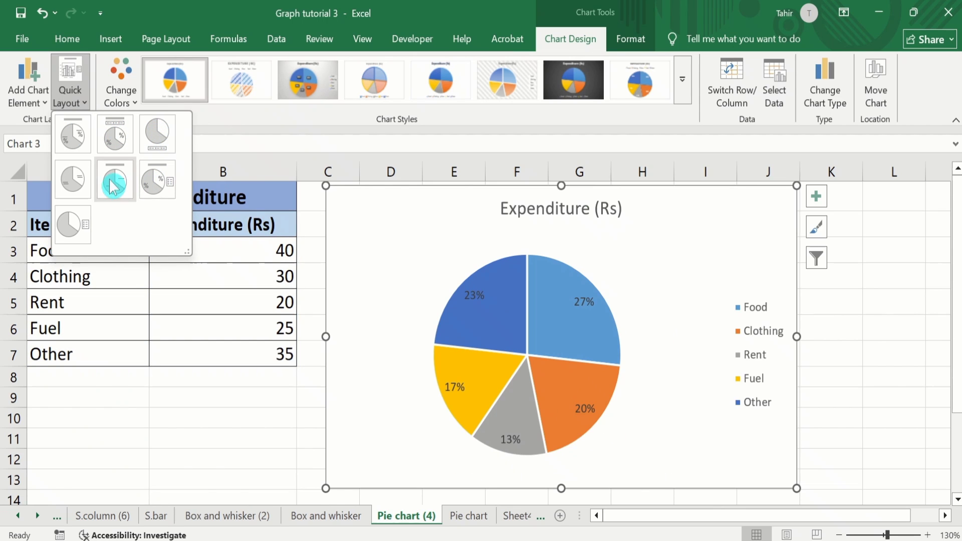
pyautogui.click(134, 101)
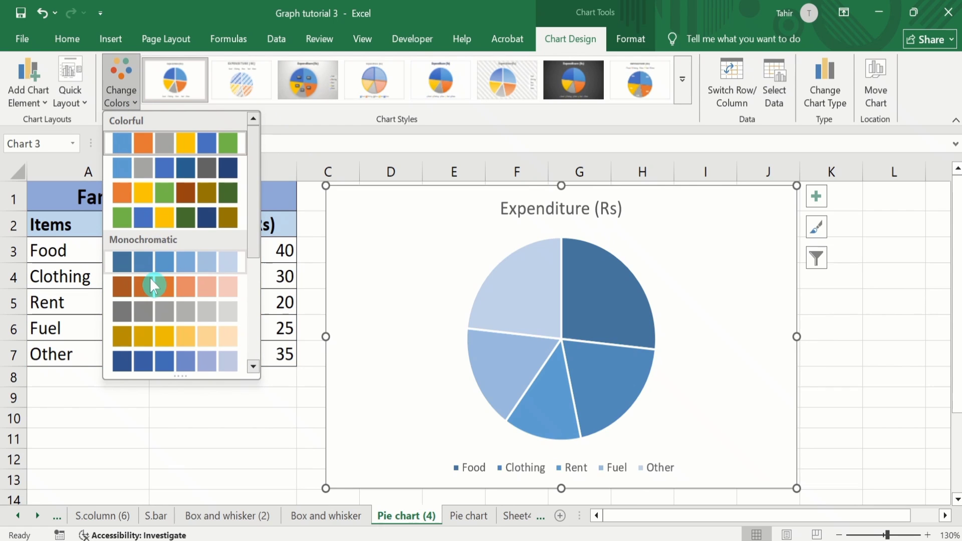
pyautogui.click(682, 86)
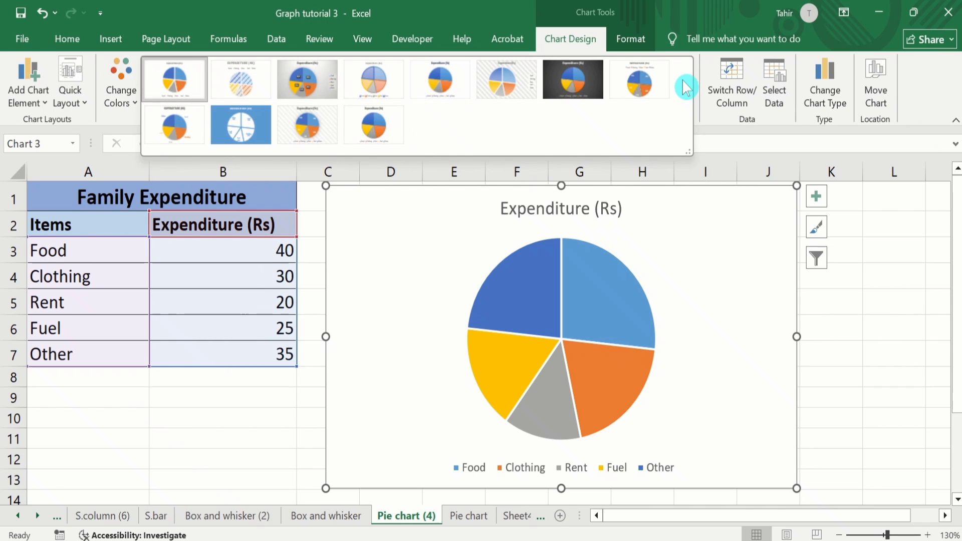
pyautogui.click(240, 80)
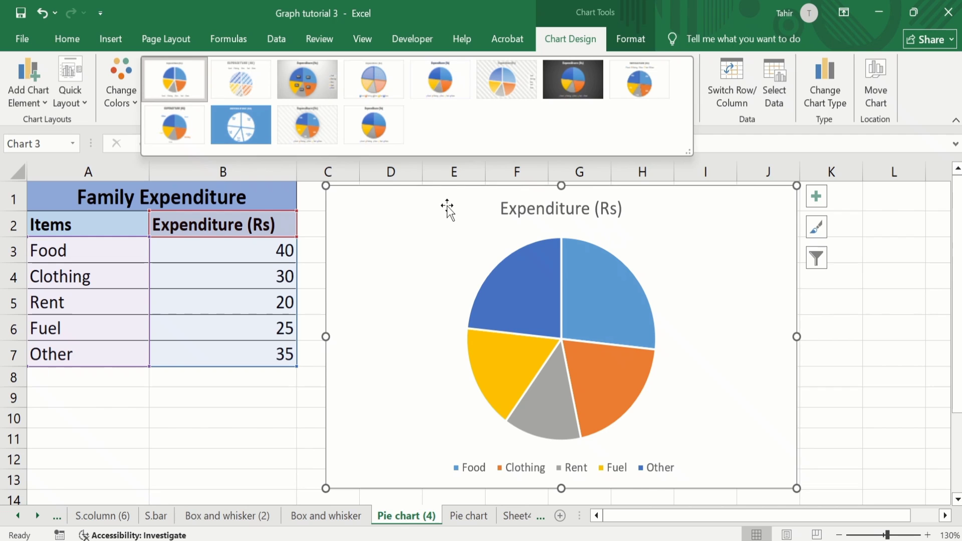
pyautogui.click(893, 353)
pyautogui.click(302, 414)
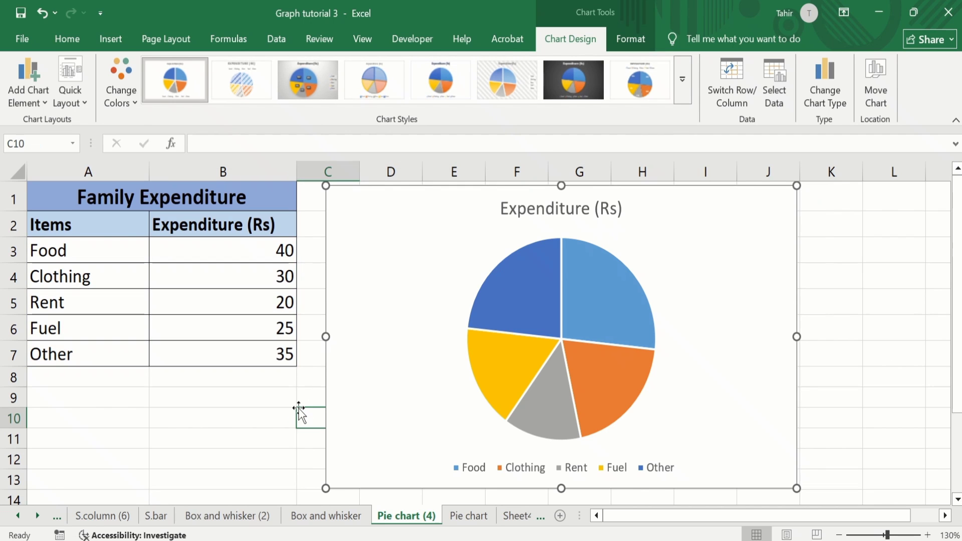
# Step: Add data labels to the pie chart's slices
pyautogui.click(372, 230)
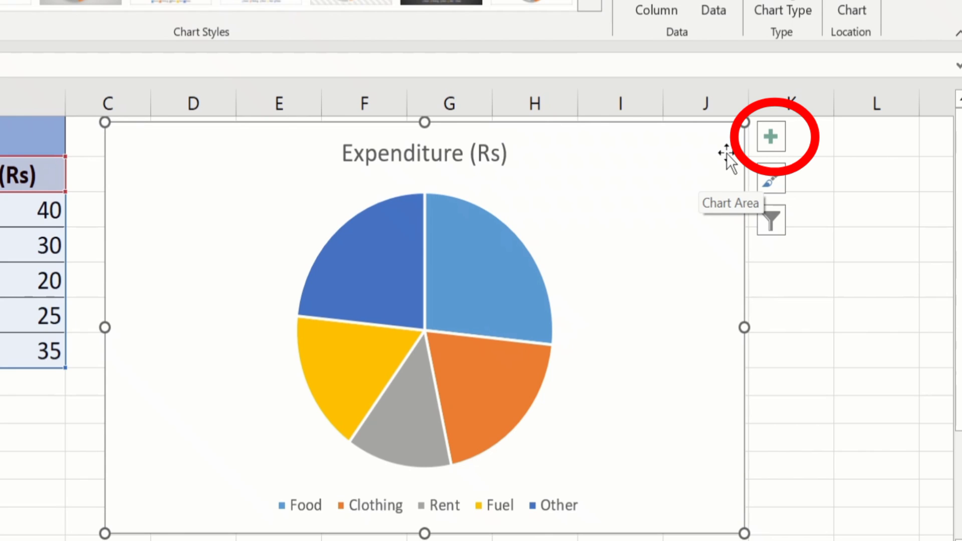
pyautogui.click(771, 137)
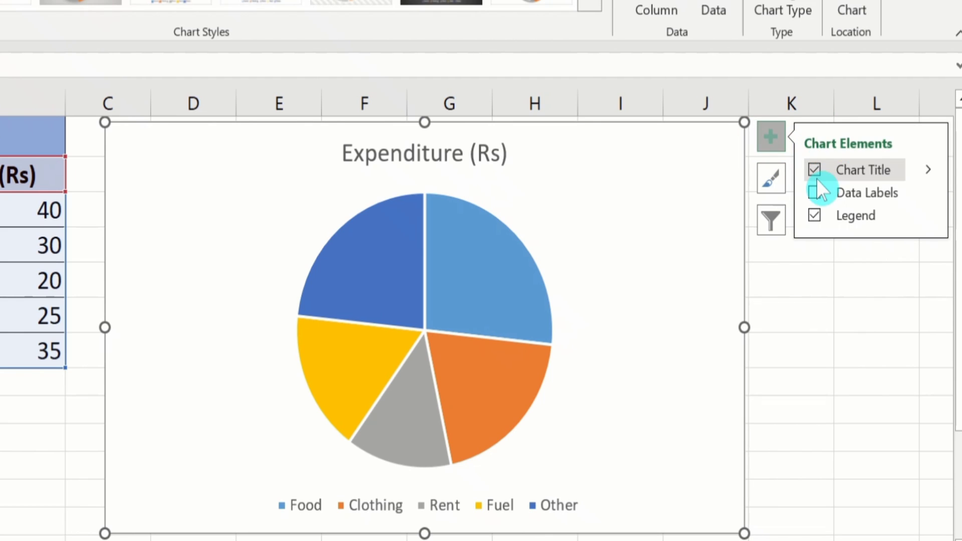
pyautogui.click(816, 195)
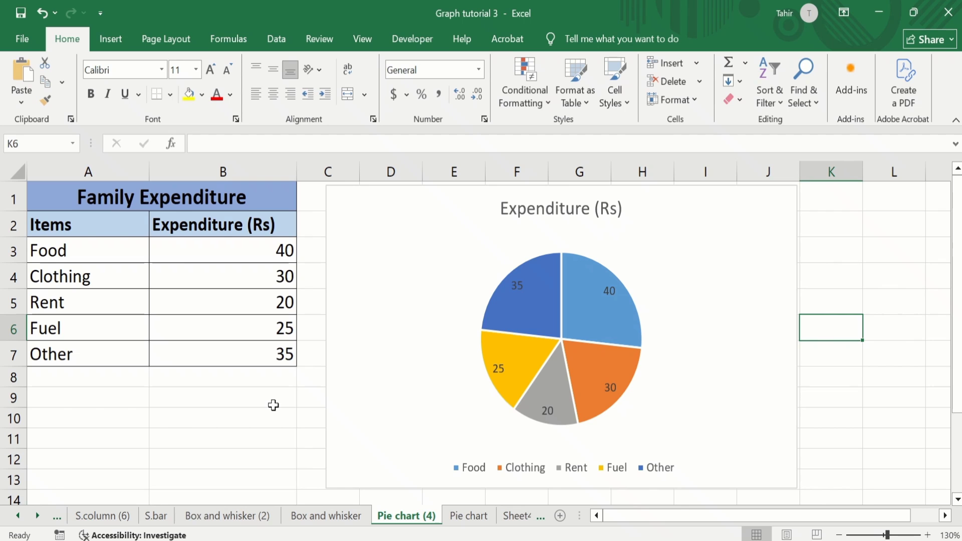
# Step: Replace the pie chart's title with "Family Expenditure"
pyautogui.click(536, 208)
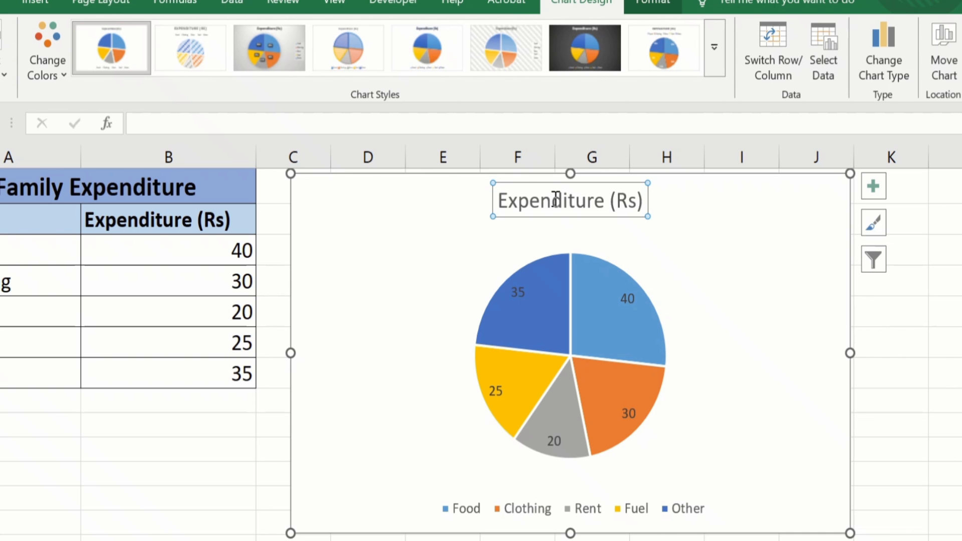
pyautogui.click(643, 201)
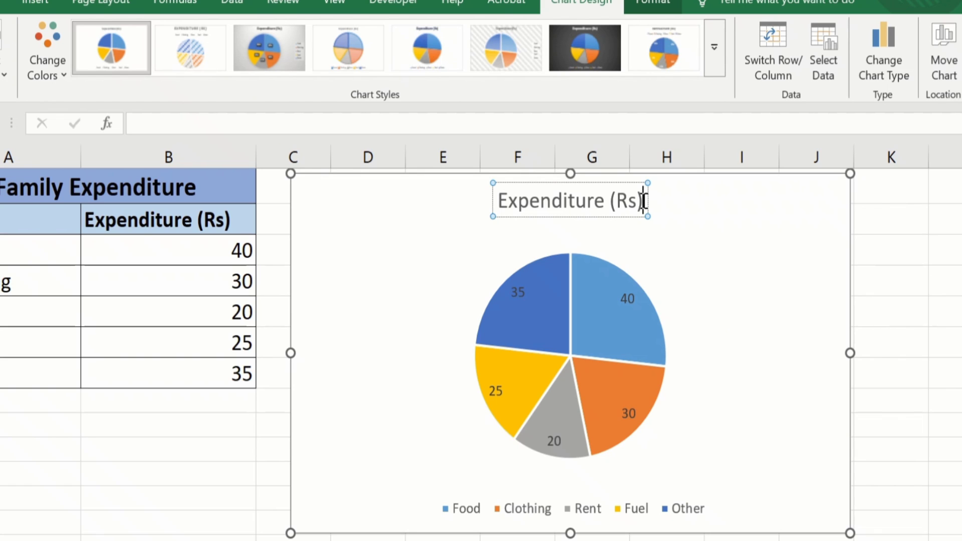
pyautogui.press('BackSpace')
pyautogui.press('BackSpace')
pyautogui.press('BackSpace')
pyautogui.press('BackSpace')
pyautogui.press('BackSpace')
pyautogui.press('BackSpace')
pyautogui.press('BackSpace')
pyautogui.press('BackSpace')
pyautogui.press('BackSpace')
pyautogui.press('BackSpace')
pyautogui.press('BackSpace')
pyautogui.press('BackSpace')
pyautogui.press('BackSpace')
pyautogui.press('BackSpace')
pyautogui.press('BackSpace')
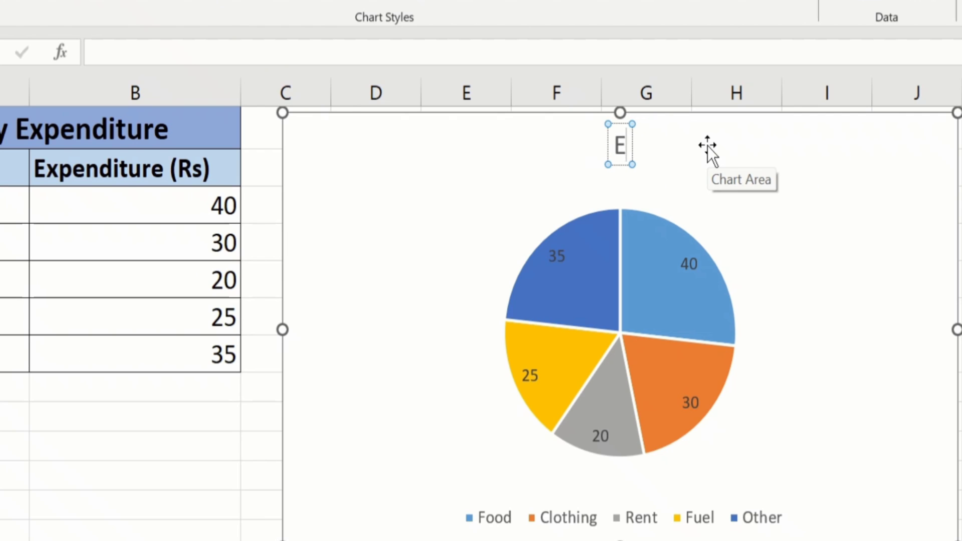
pyautogui.press('BackSpace')
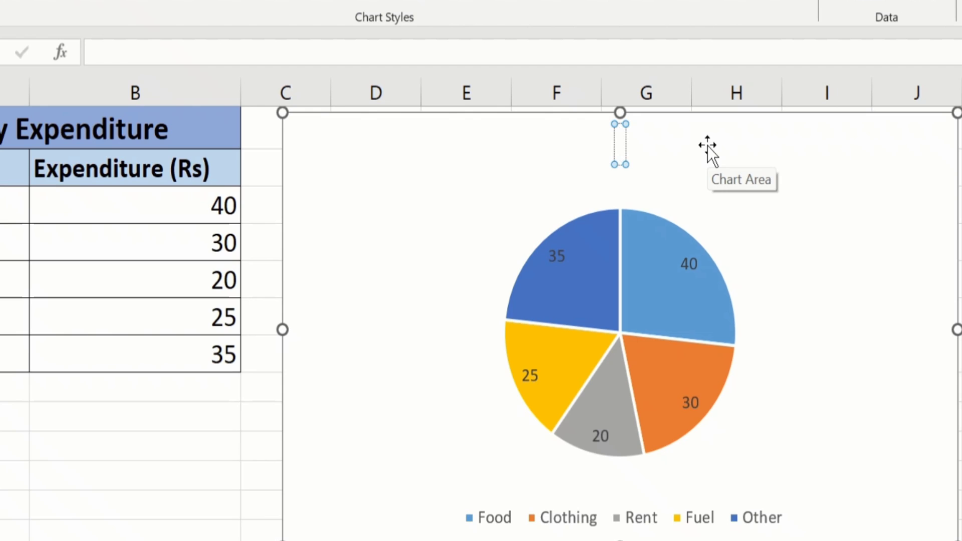
pyautogui.write('Family Expen')
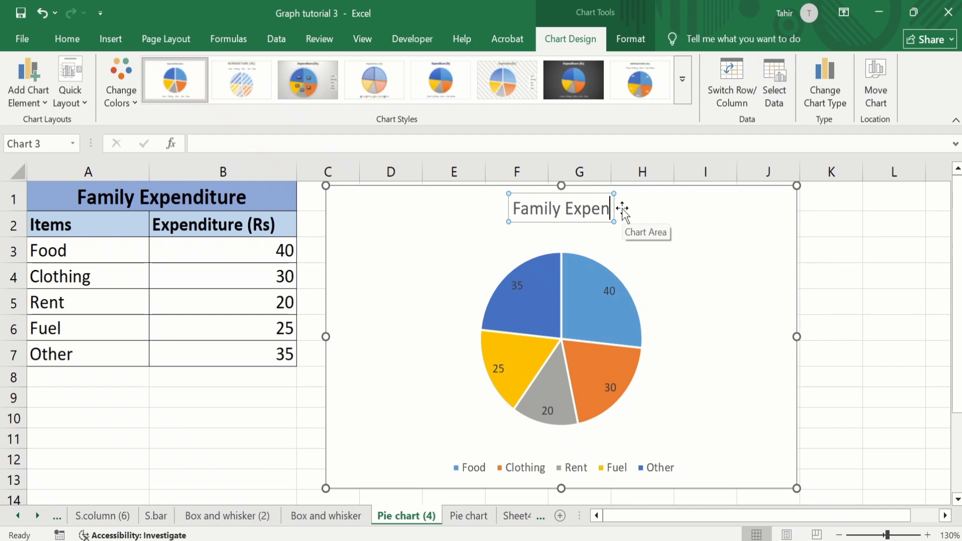
pyautogui.write('diture')
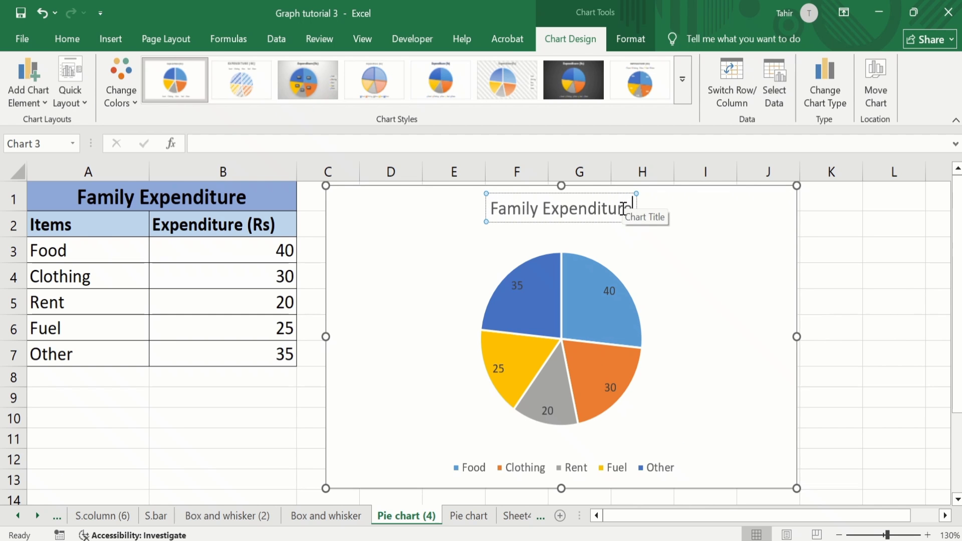
pyautogui.click(829, 255)
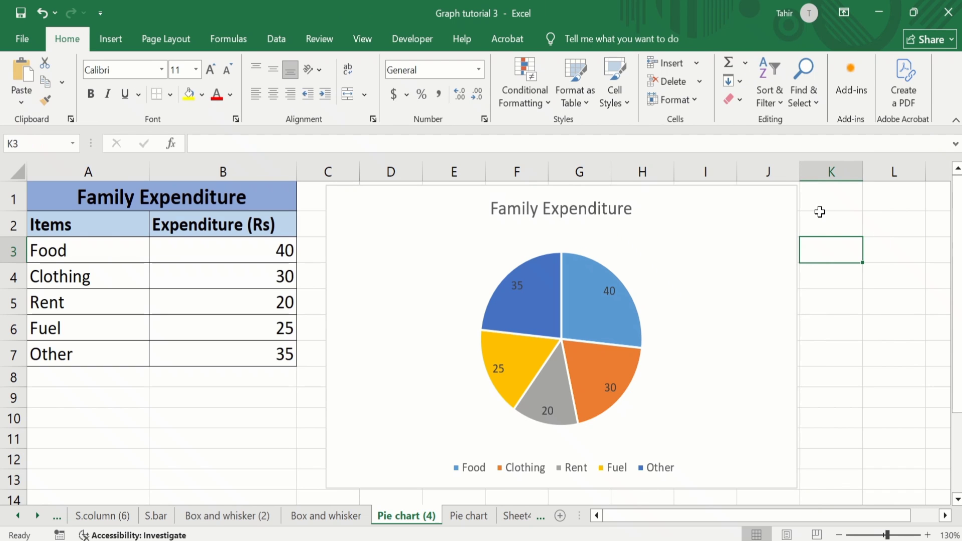
# Step: Format the chart title in Calibri (Body) at size 20 with black text
pyautogui.click(551, 207)
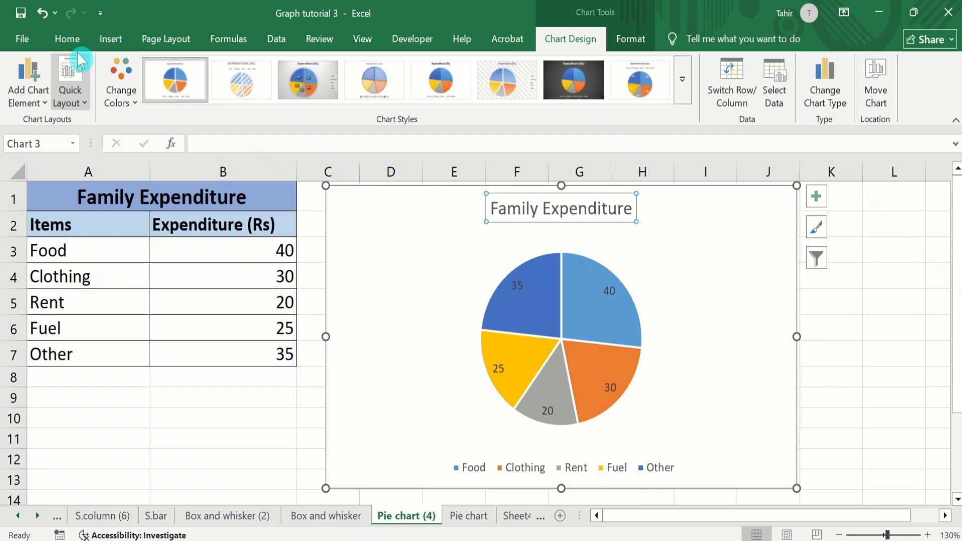
pyautogui.click(69, 39)
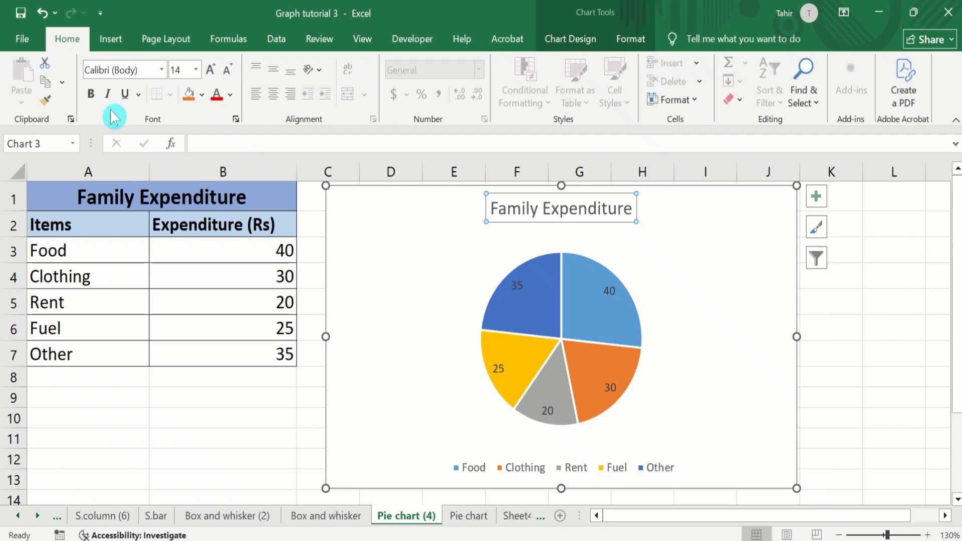
pyautogui.click(162, 66)
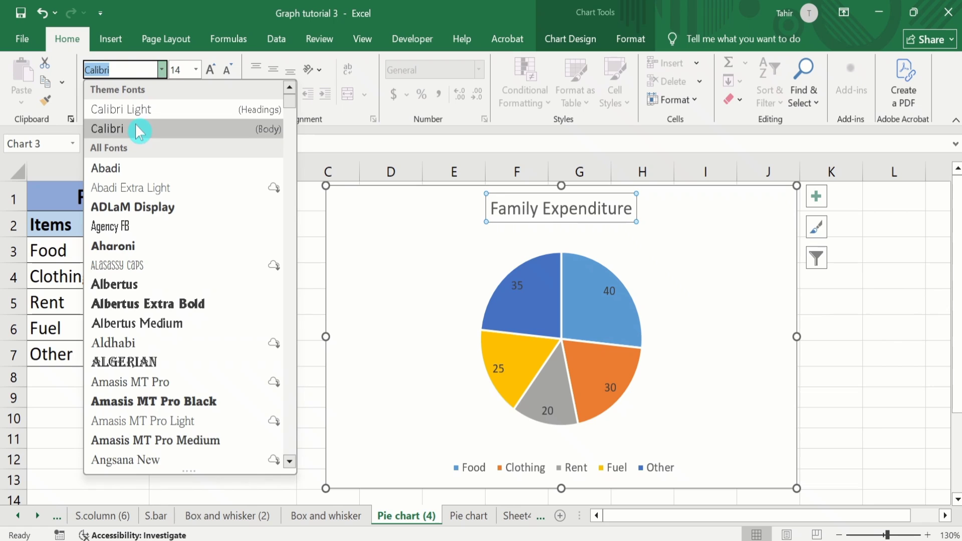
pyautogui.click(139, 130)
pyautogui.click(197, 70)
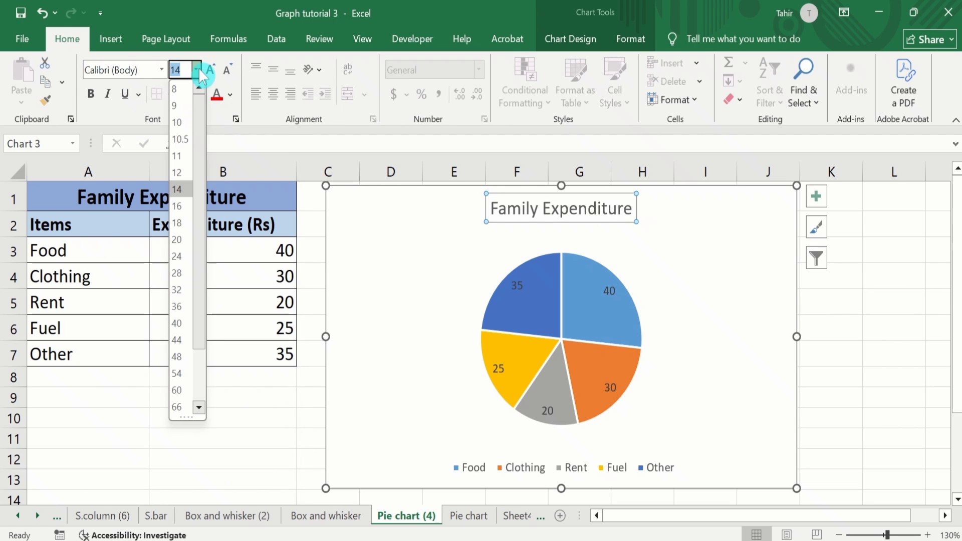
pyautogui.click(180, 231)
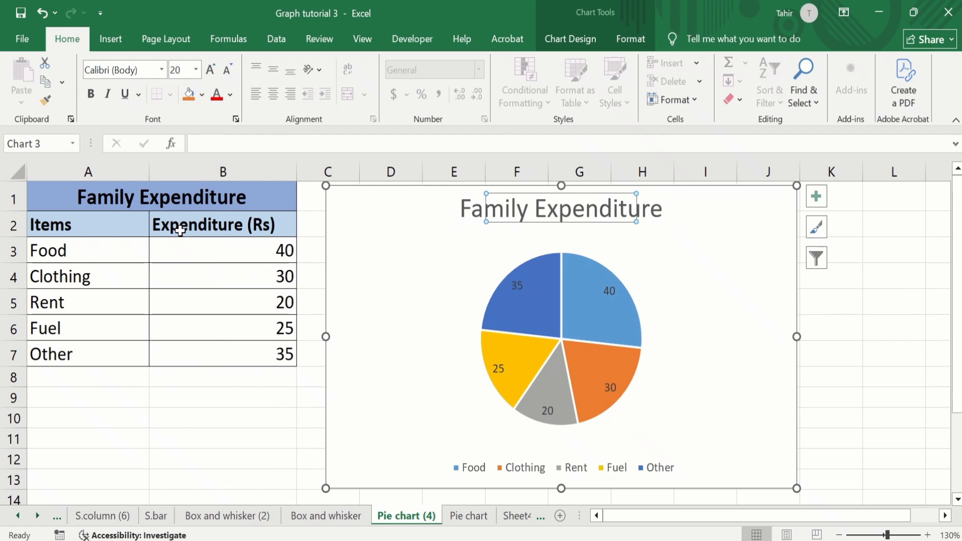
pyautogui.click(230, 95)
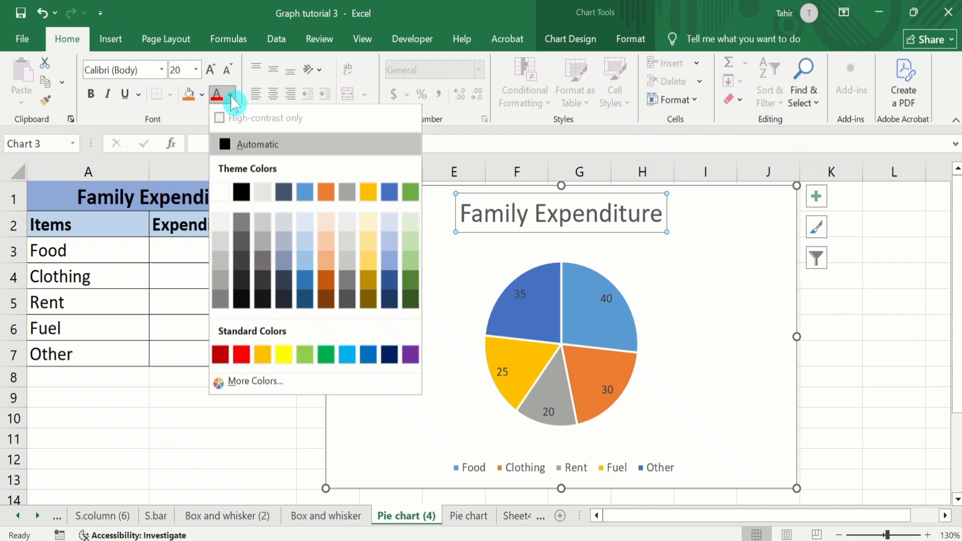
pyautogui.click(242, 192)
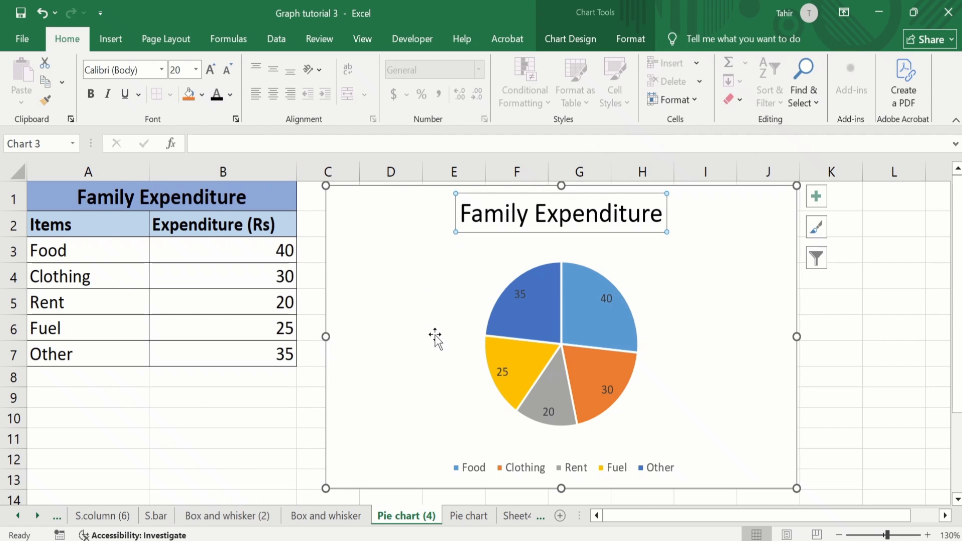
# Step: Set the pie chart's data labels to show category name and percentage instead of value, with leader lines turned off
pyautogui.click(834, 331)
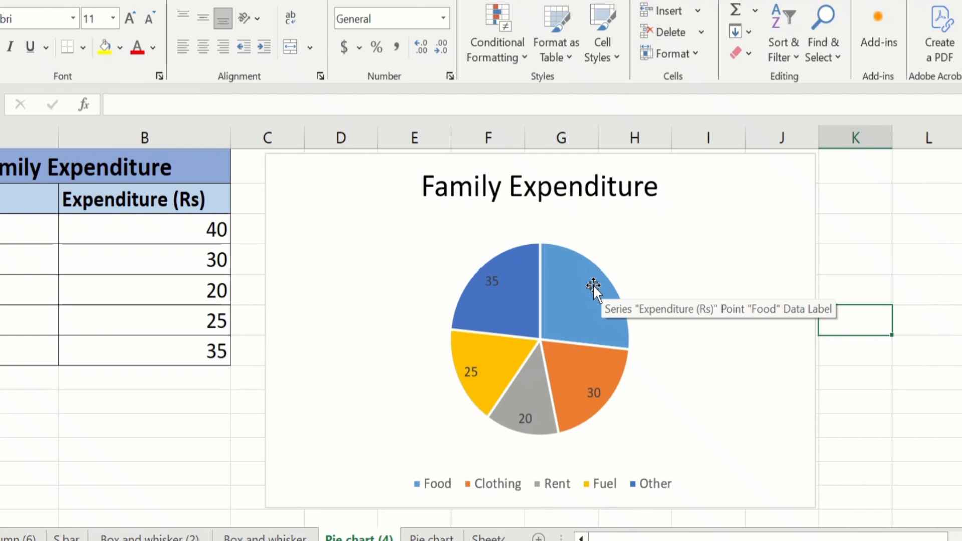
pyautogui.click(593, 284)
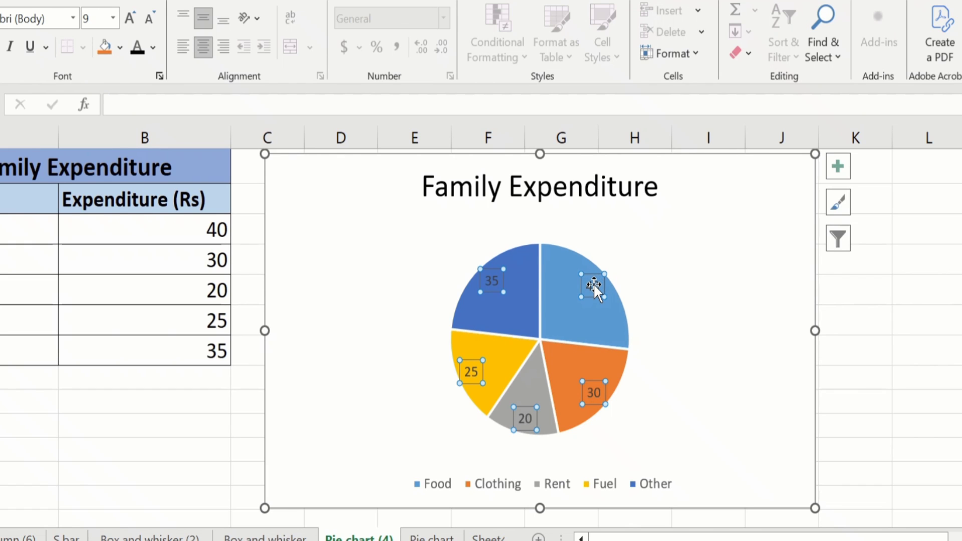
pyautogui.rightClick(593, 283)
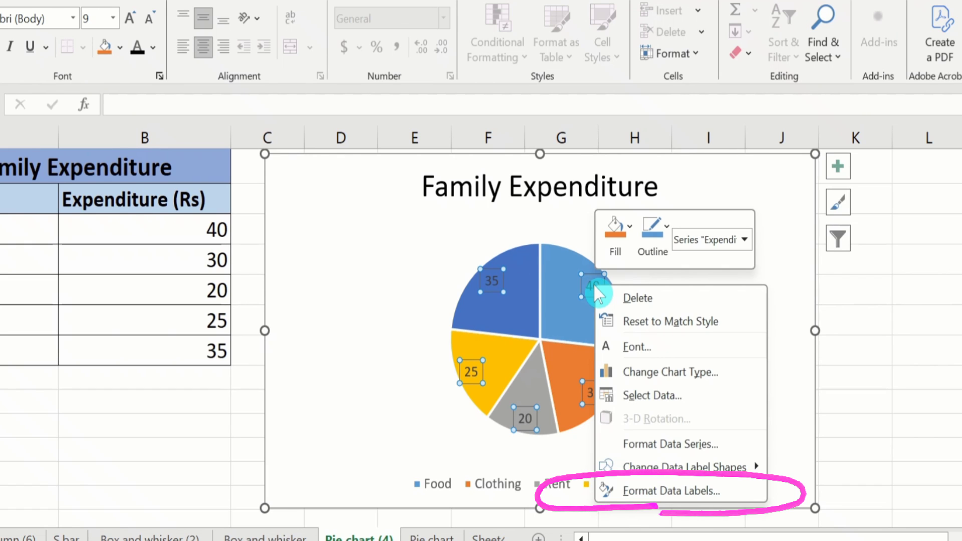
pyautogui.click(683, 494)
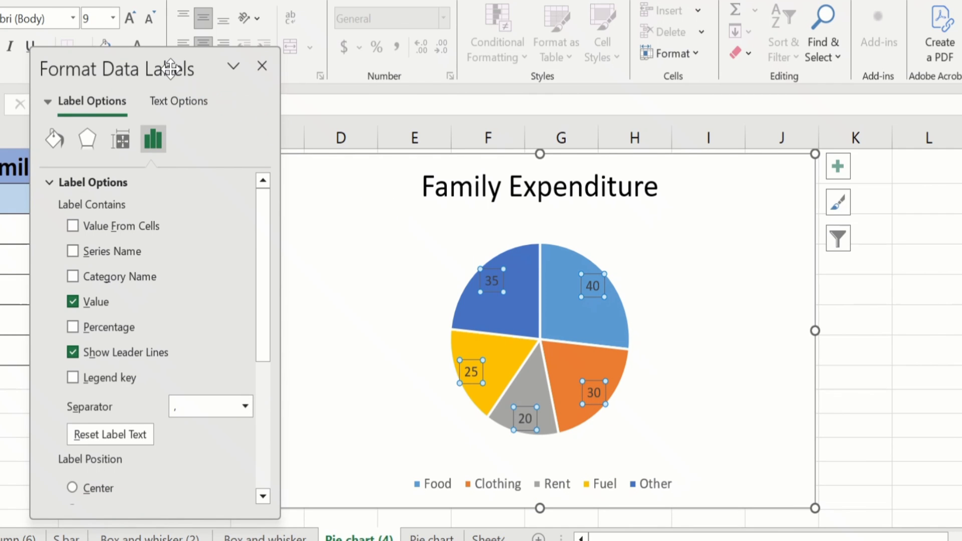
pyautogui.moveTo(171, 69); pyautogui.dragTo(810, 48)
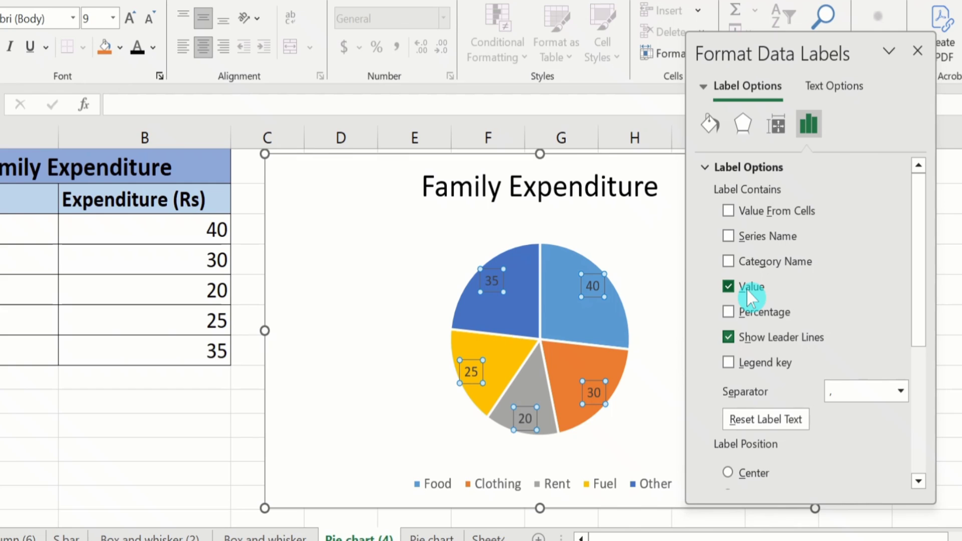
pyautogui.click(727, 286)
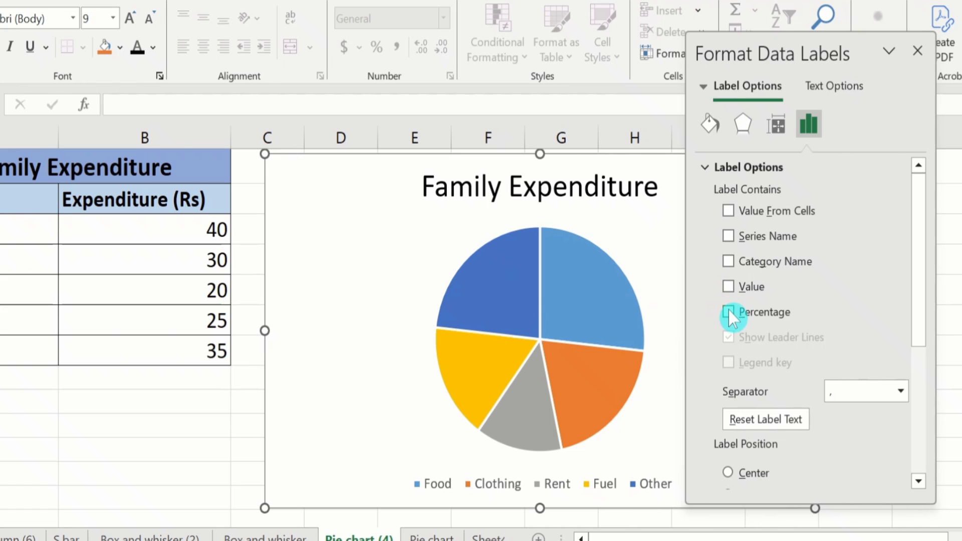
pyautogui.click(728, 308)
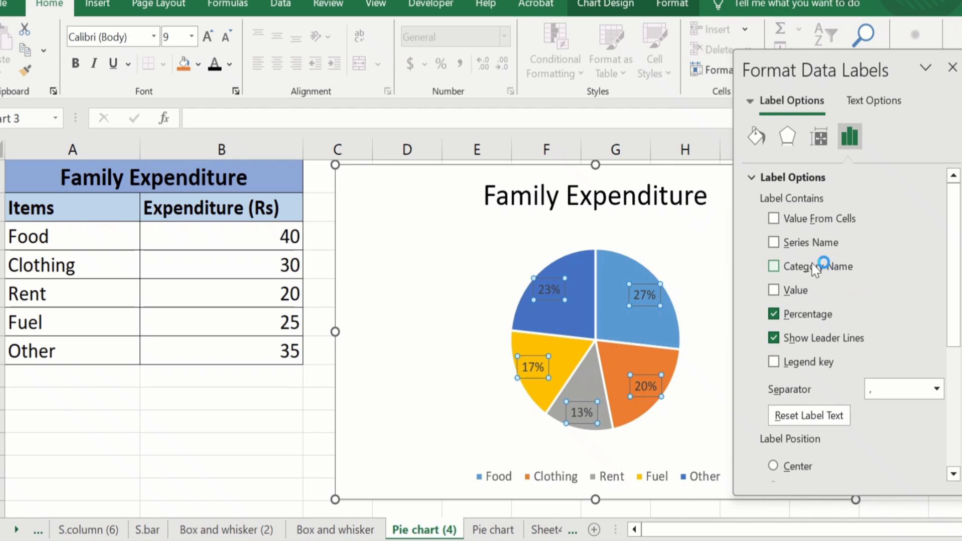
pyautogui.click(772, 266)
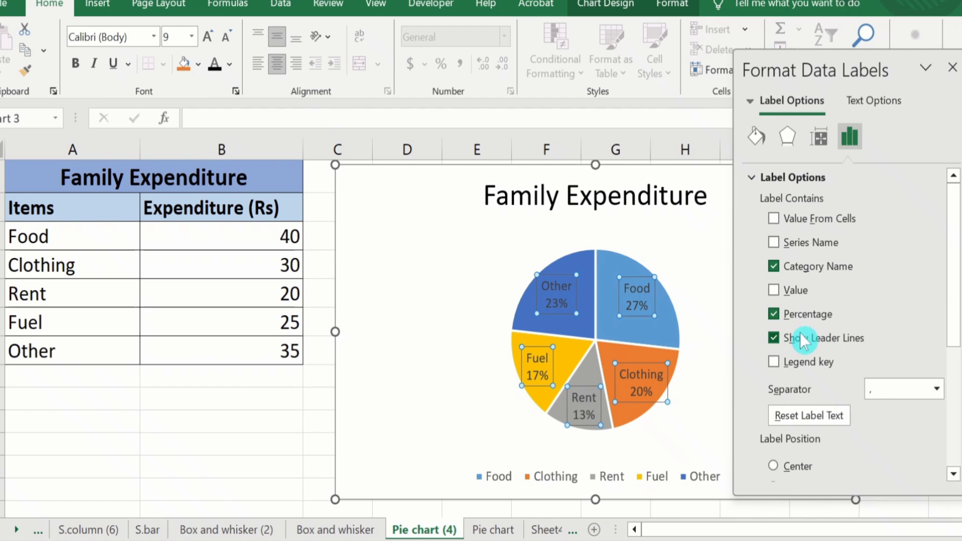
pyautogui.click(773, 338)
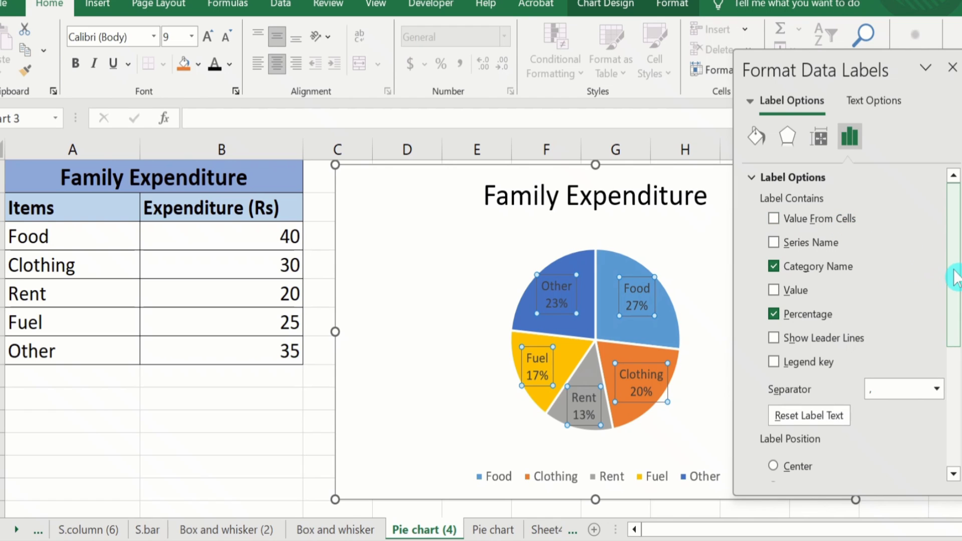
# Step: Try a semicolon as the data label separator and settle on New Line
pyautogui.moveTo(954, 278); pyautogui.dragTo(950, 326)
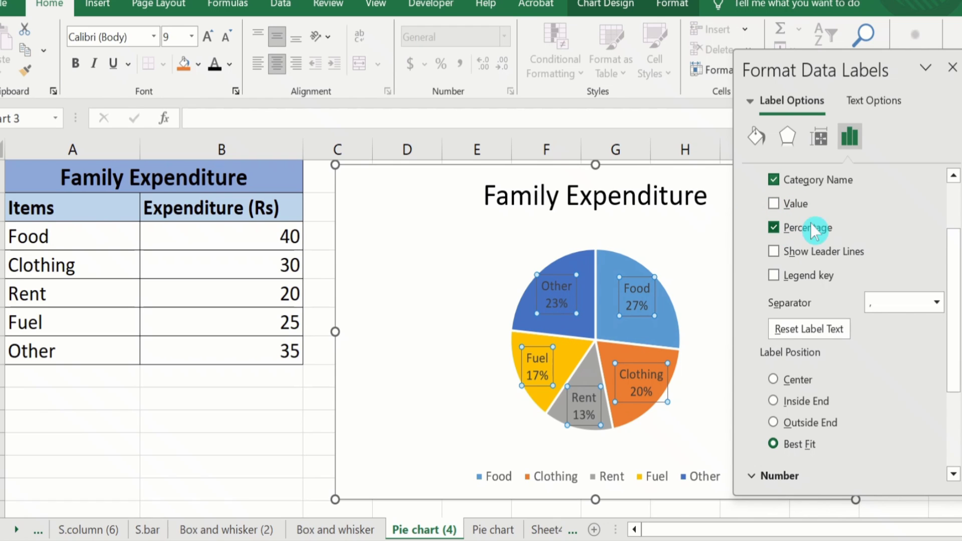
pyautogui.click(937, 303)
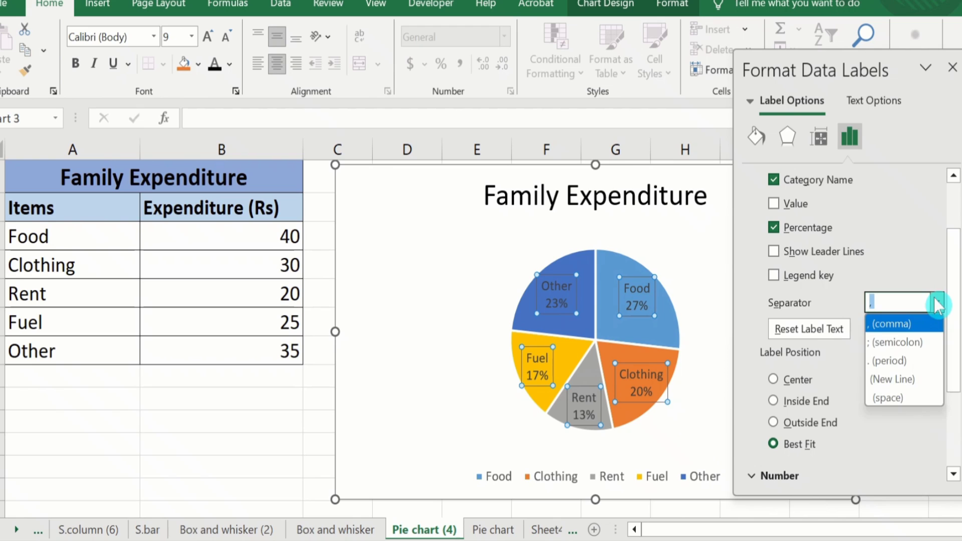
pyautogui.click(924, 348)
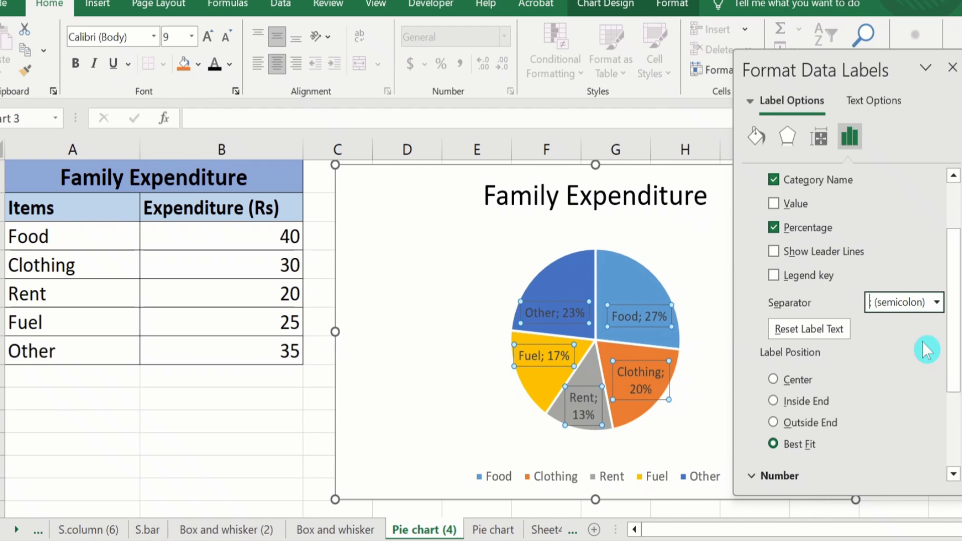
pyautogui.click(936, 304)
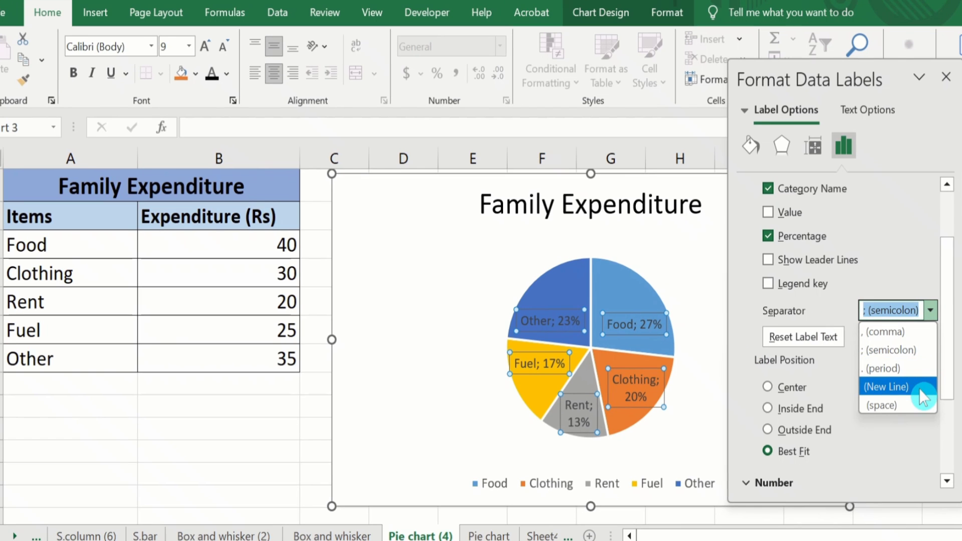
pyautogui.click(921, 390)
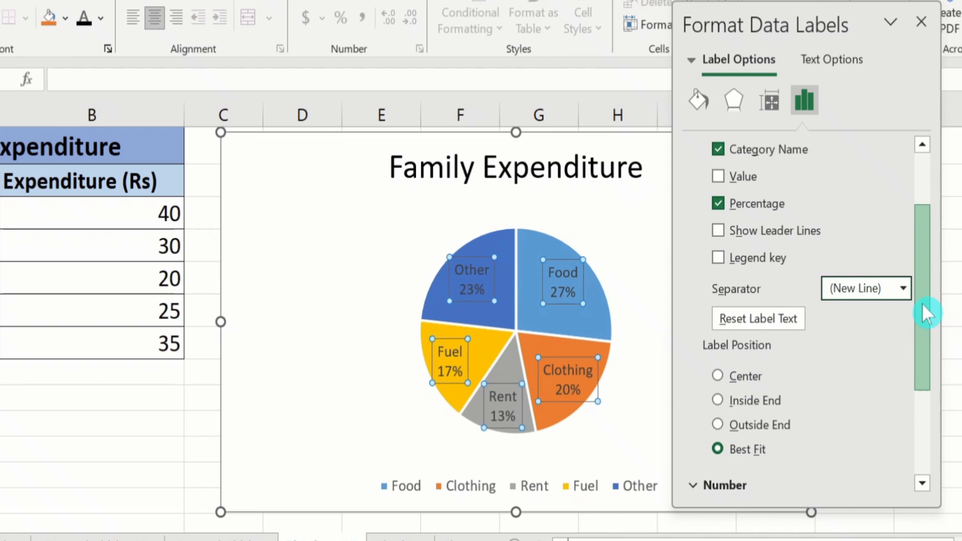
# Step: Try the Center, Inside End and Outside End positions for the data labels, return to Best Fit and close the label formatting
pyautogui.moveTo(922, 304); pyautogui.dragTo(920, 334)
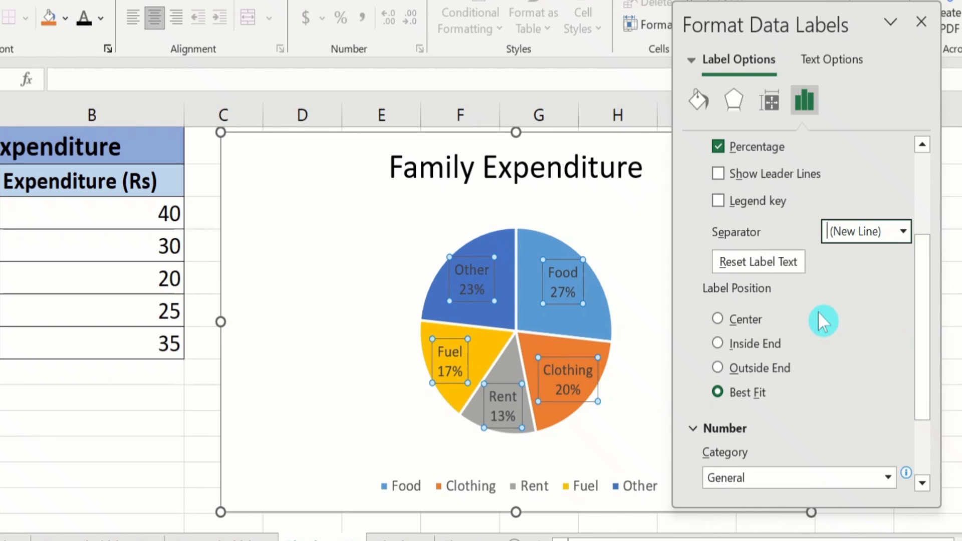
pyautogui.click(718, 319)
pyautogui.click(718, 344)
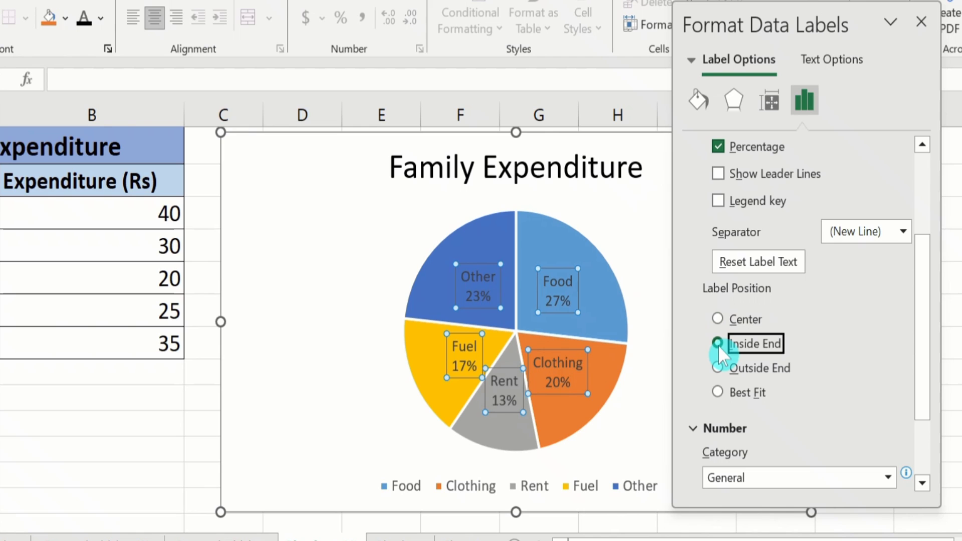
pyautogui.click(718, 367)
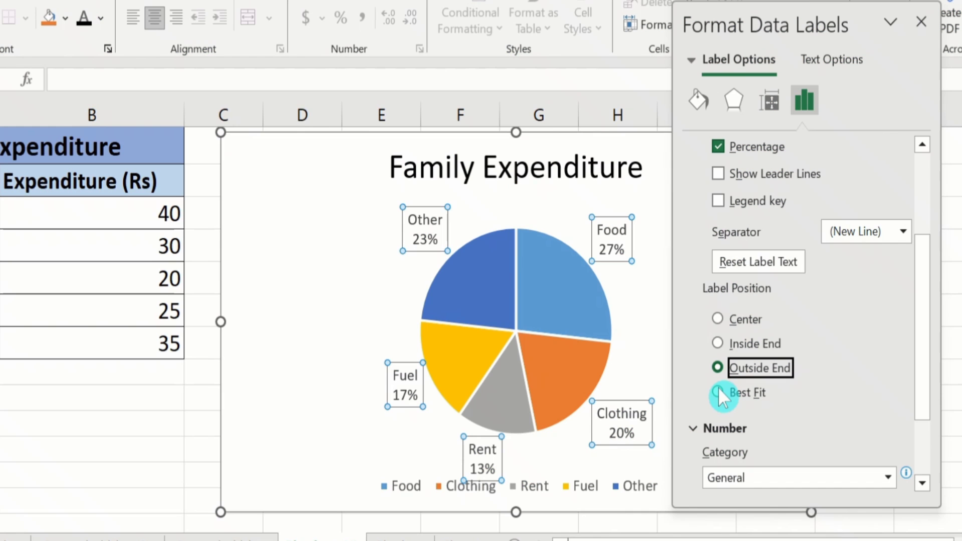
pyautogui.click(719, 389)
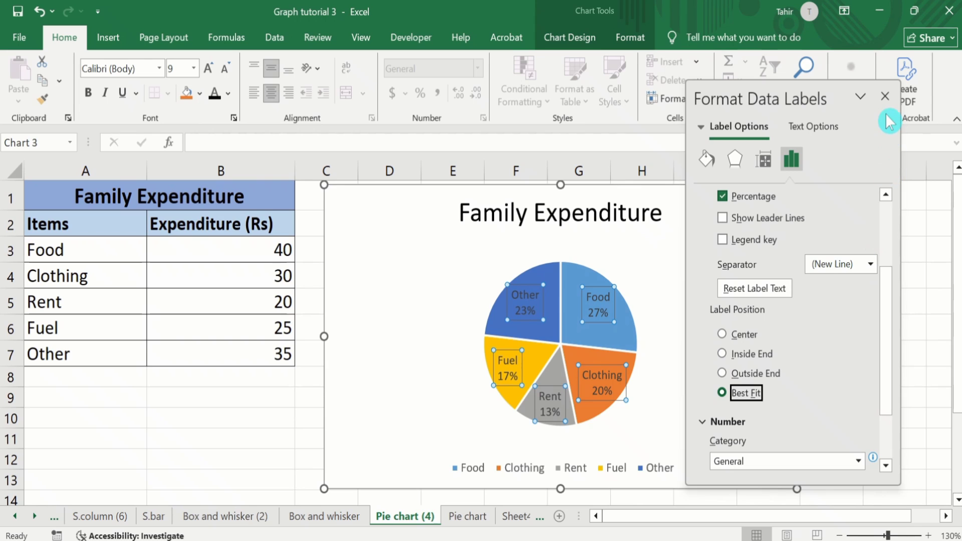
pyautogui.click(885, 95)
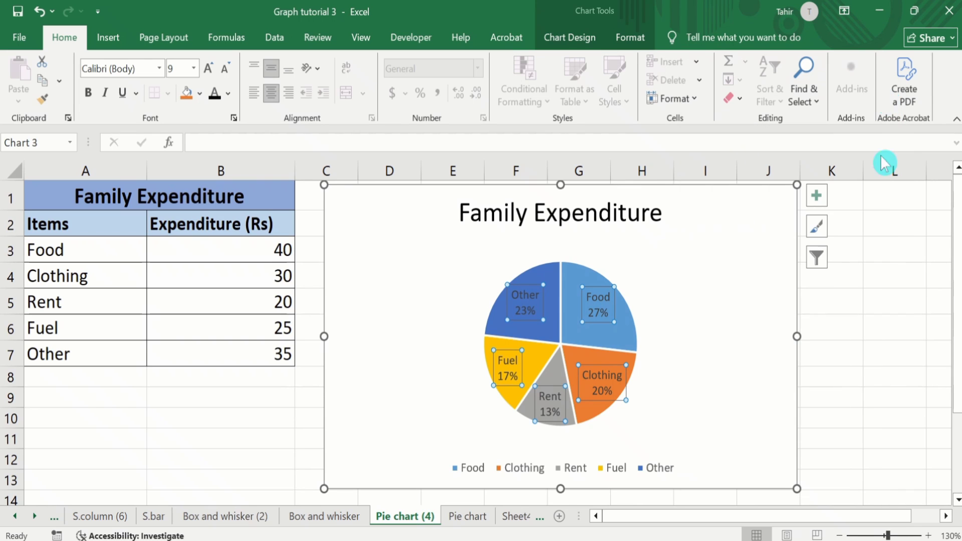
pyautogui.click(875, 349)
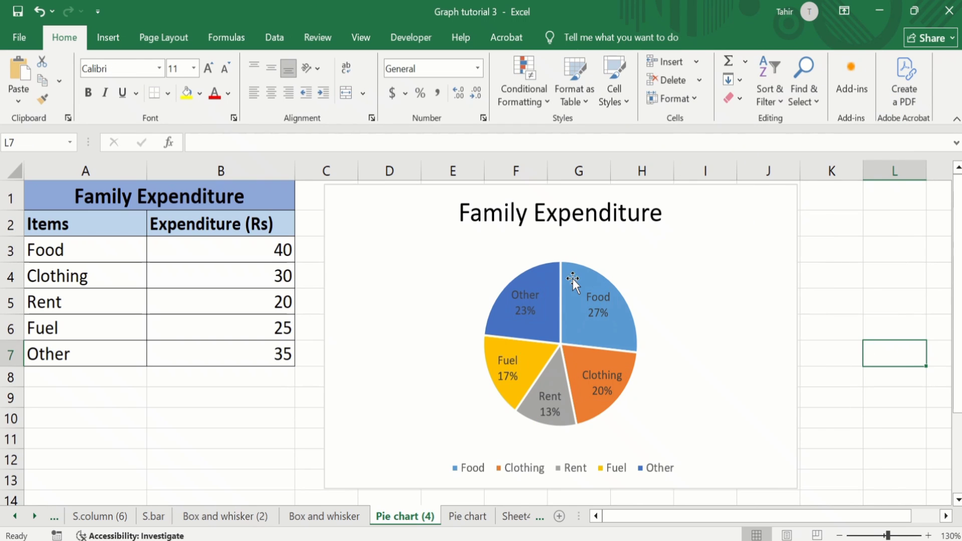
# Step: Format the pie chart's data labels at size 12 in bold black text
pyautogui.click(598, 299)
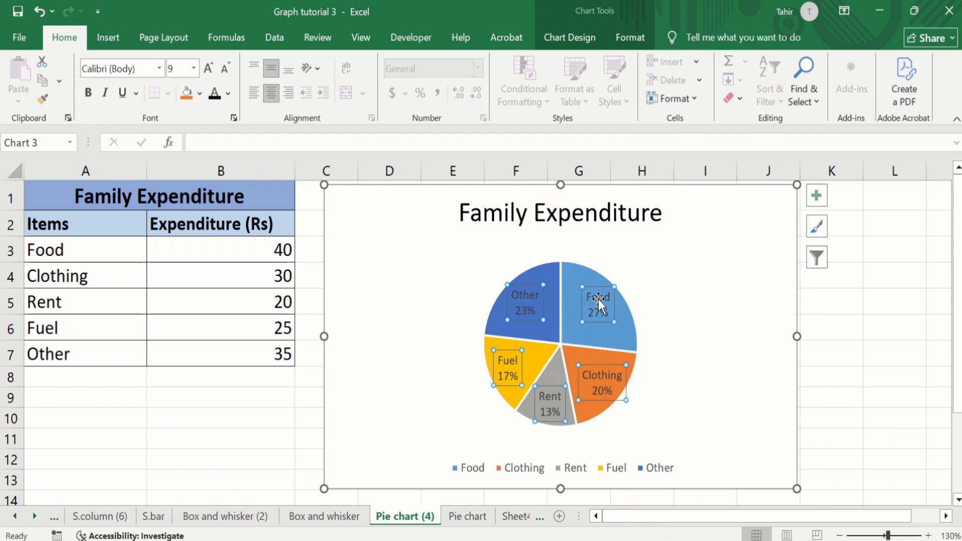
pyautogui.click(194, 68)
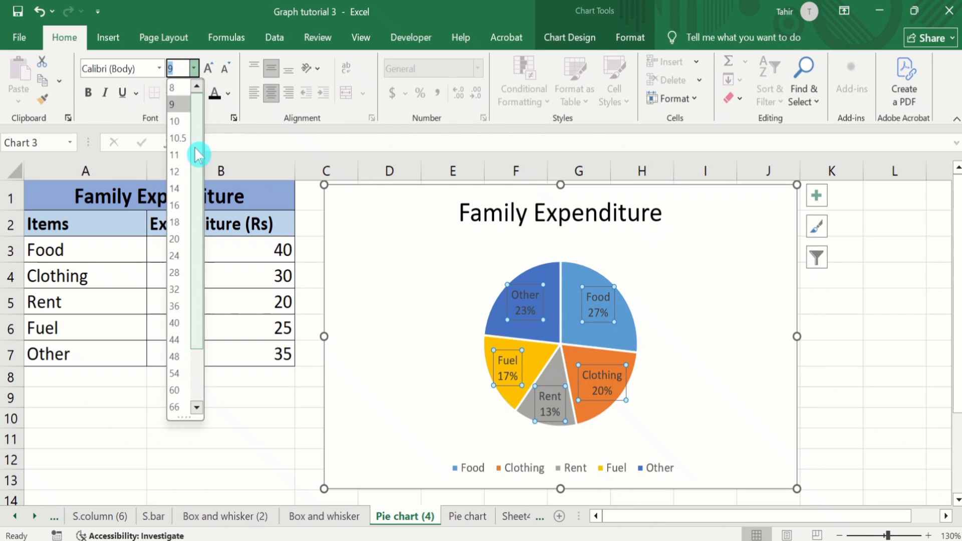
pyautogui.click(181, 172)
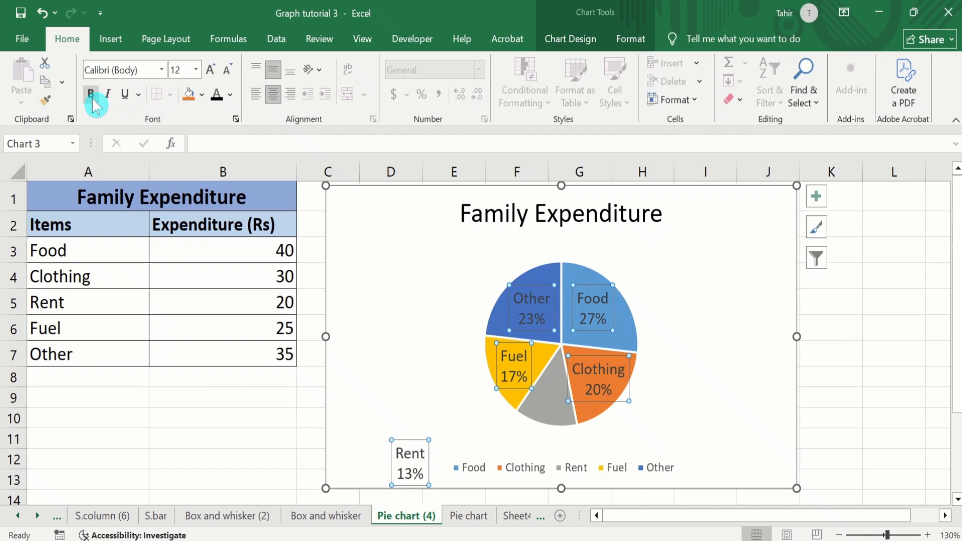
pyautogui.click(92, 95)
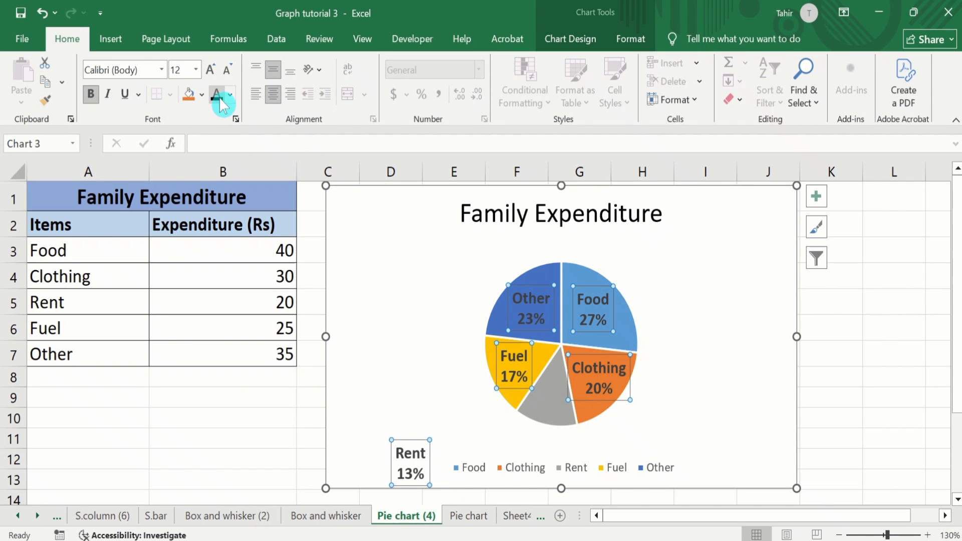
# Step: Enlarge the plot area so the pie extends up to just below the chart title
pyautogui.click(632, 265)
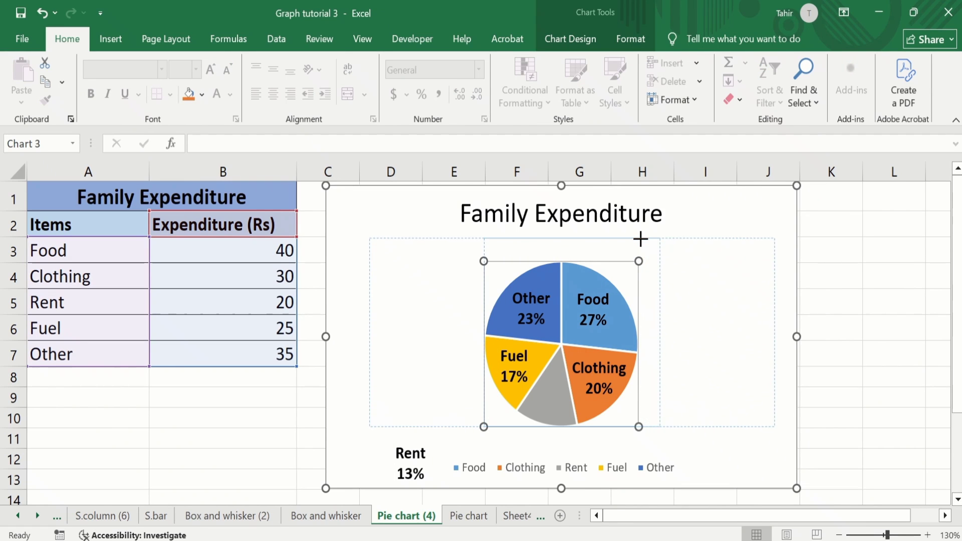
pyautogui.moveTo(640, 238); pyautogui.dragTo(640, 241)
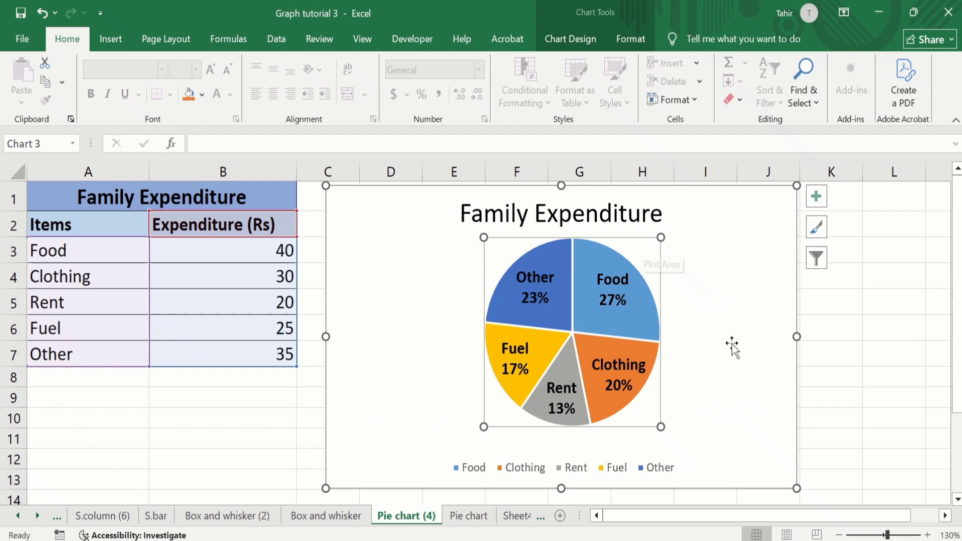
pyautogui.click(877, 357)
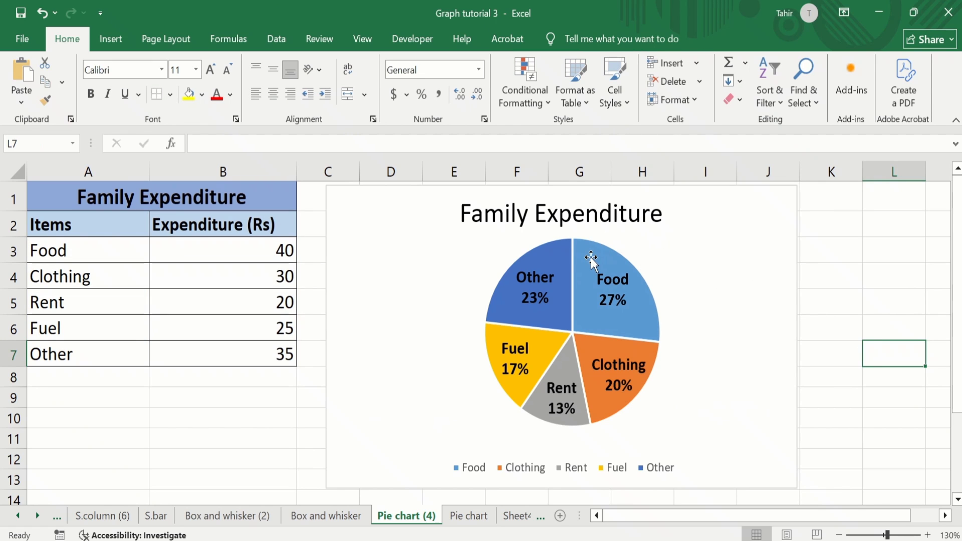
# Step: Rotate the pie by setting the data series' angle of first slice to 40°
pyautogui.moveTo(589, 261)
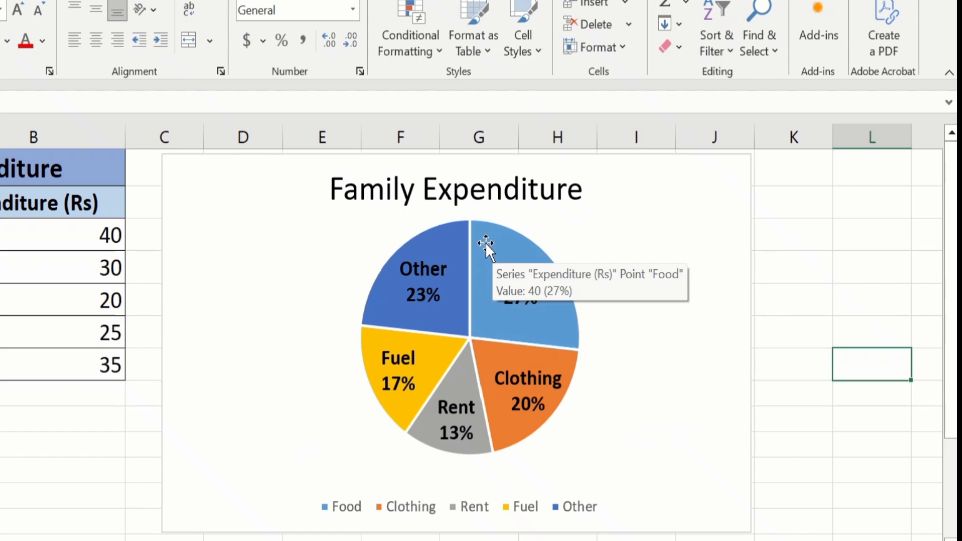
pyautogui.click(582, 259)
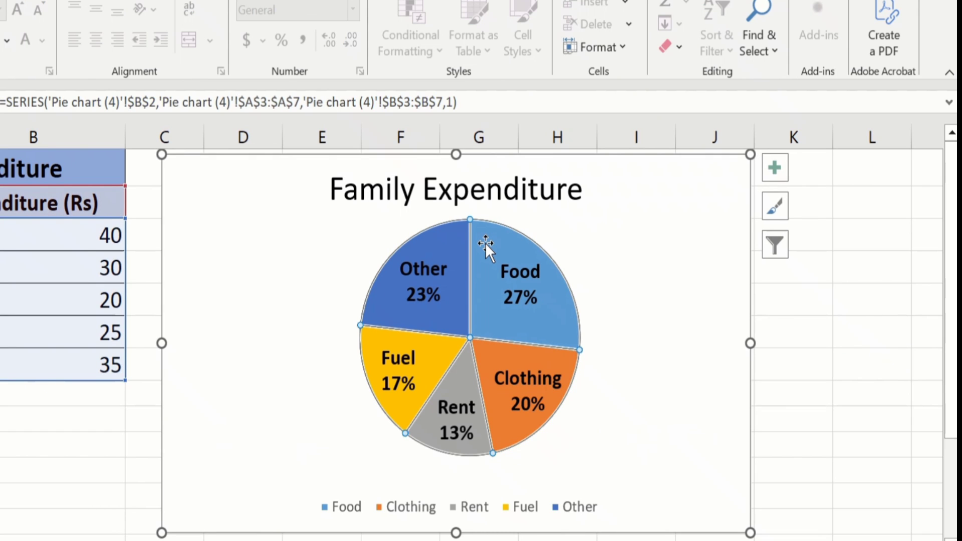
pyautogui.rightClick(485, 242)
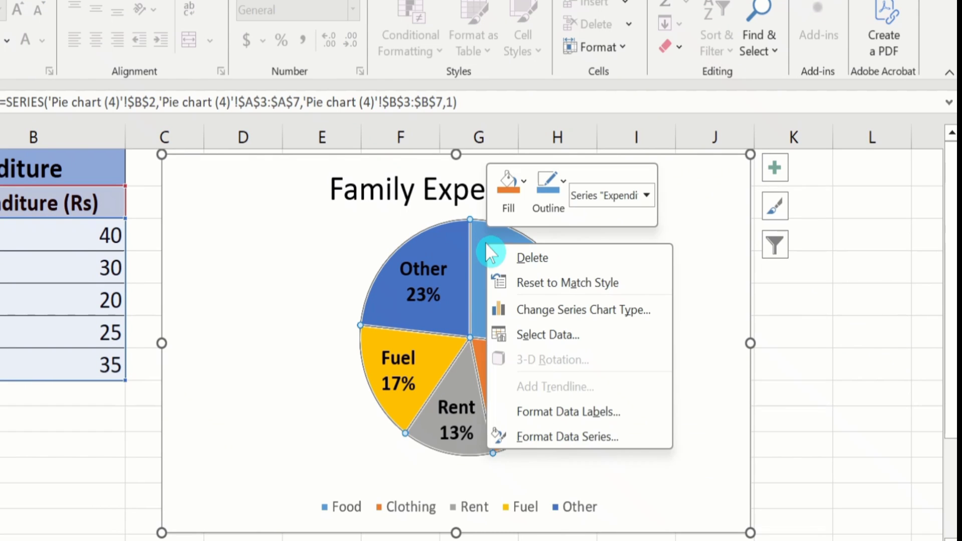
pyautogui.click(565, 438)
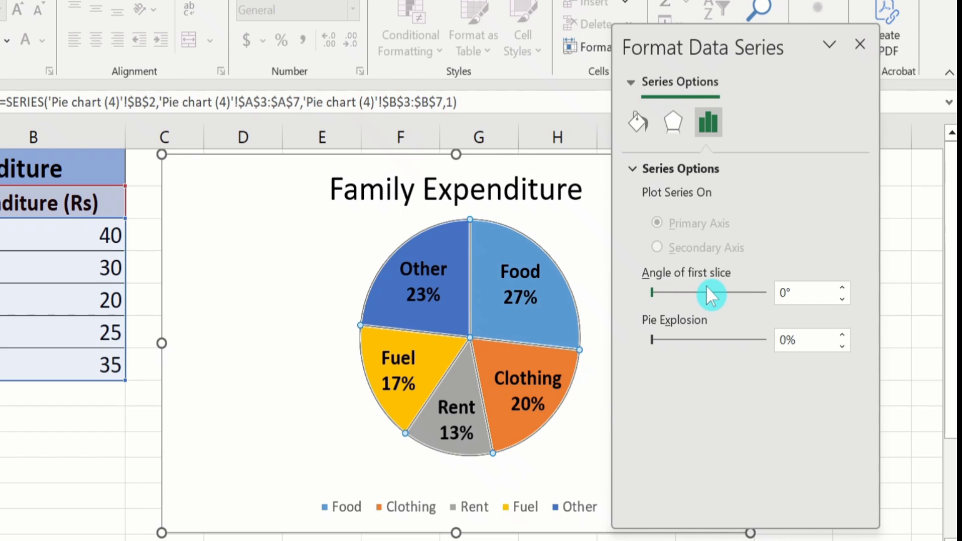
pyautogui.click(659, 290)
pyautogui.click(666, 290)
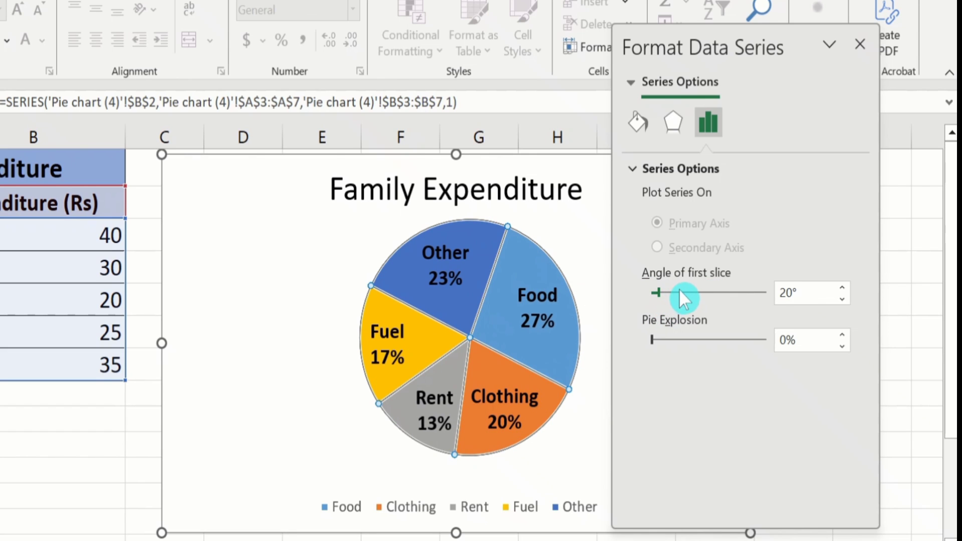
pyautogui.click(679, 289)
pyautogui.click(680, 290)
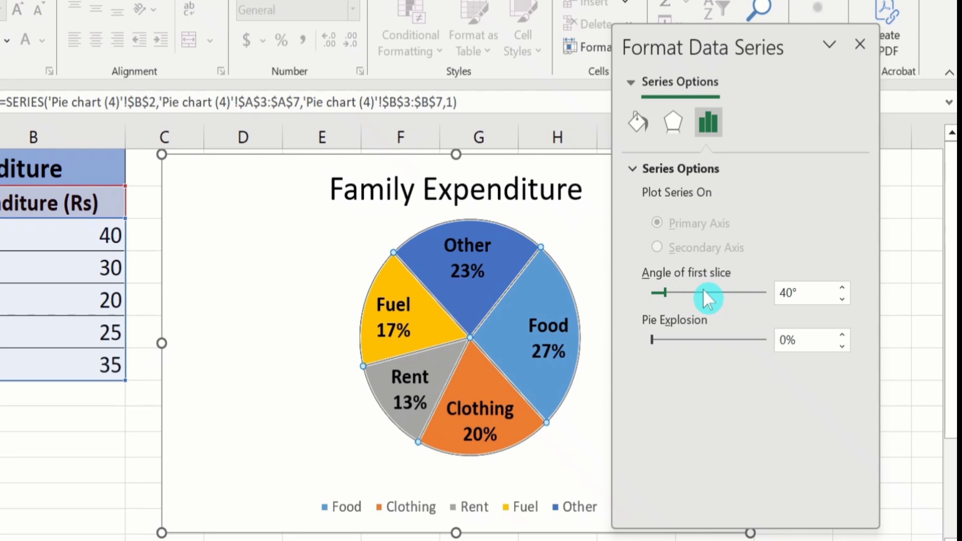
pyautogui.click(787, 292)
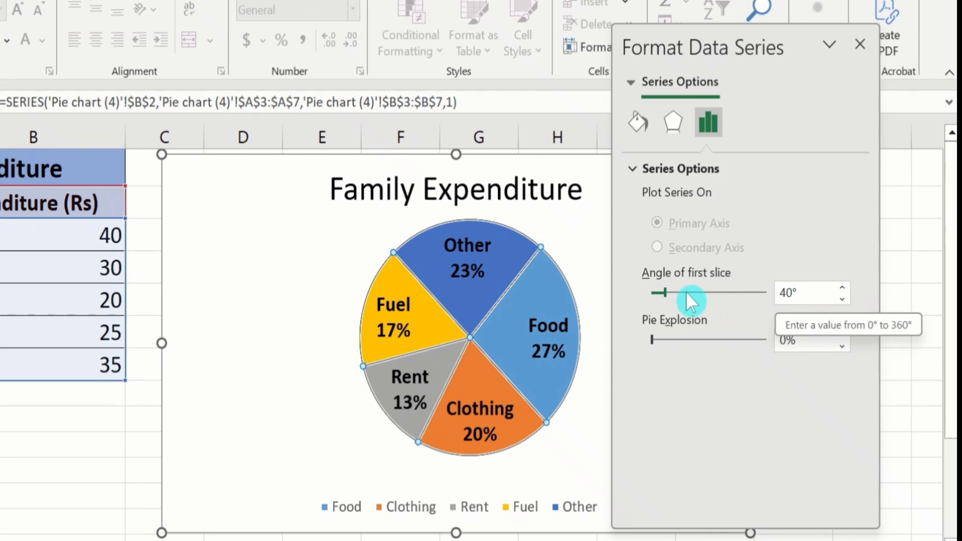
pyautogui.click(666, 293)
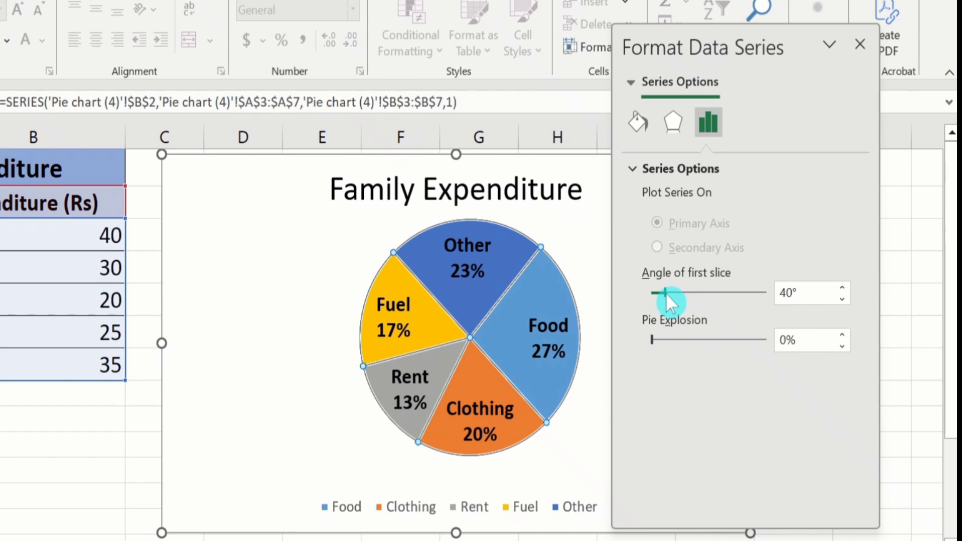
# Step: Reset the angle of first slice to 0°, try pie explosions of 10% and 20%, return to 0% and close the series formatting
pyautogui.moveTo(665, 293); pyautogui.dragTo(648, 297)
pyautogui.click(659, 335)
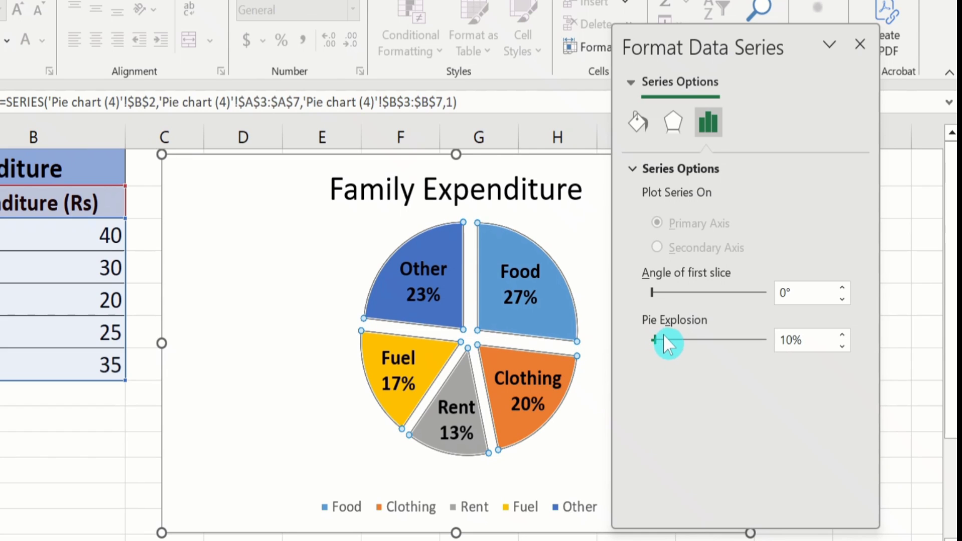
pyautogui.click(665, 338)
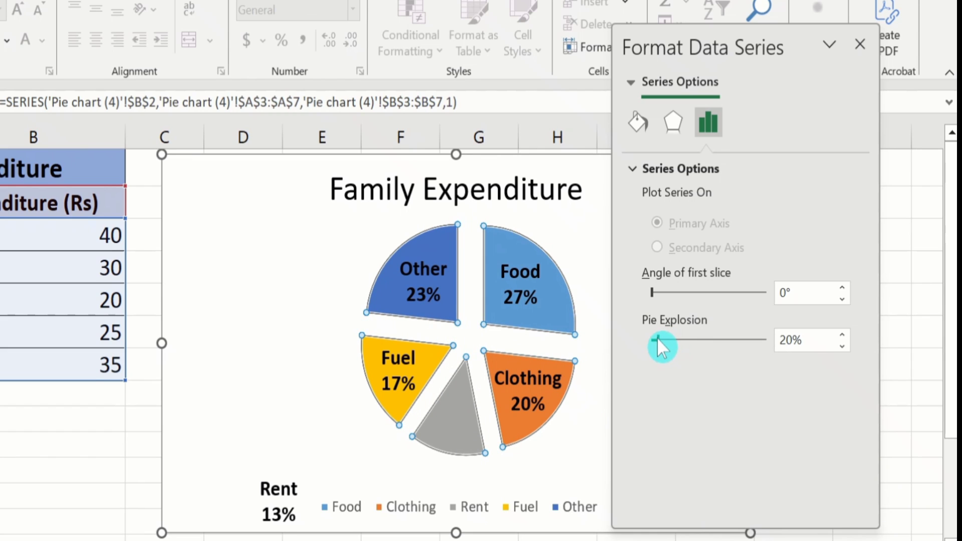
pyautogui.click(650, 338)
pyautogui.click(645, 337)
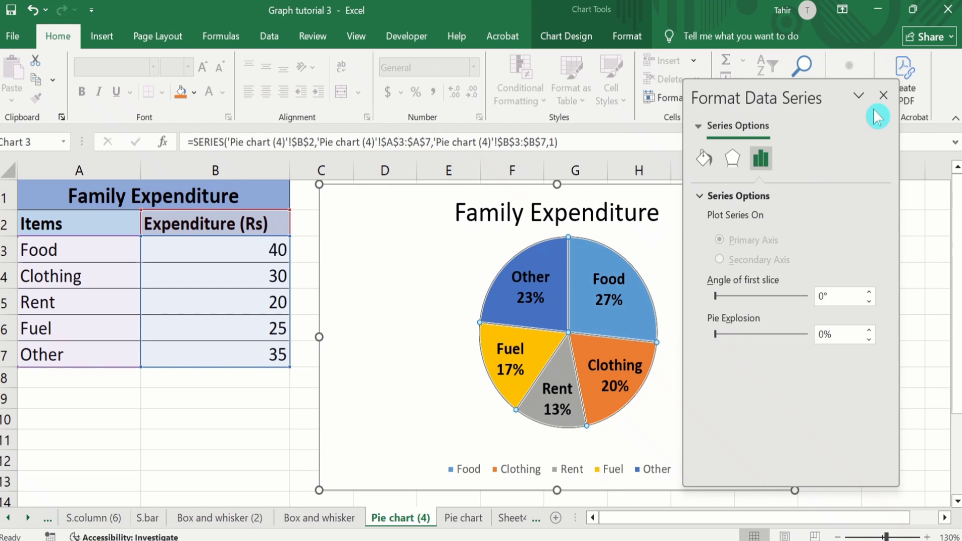
pyautogui.click(860, 45)
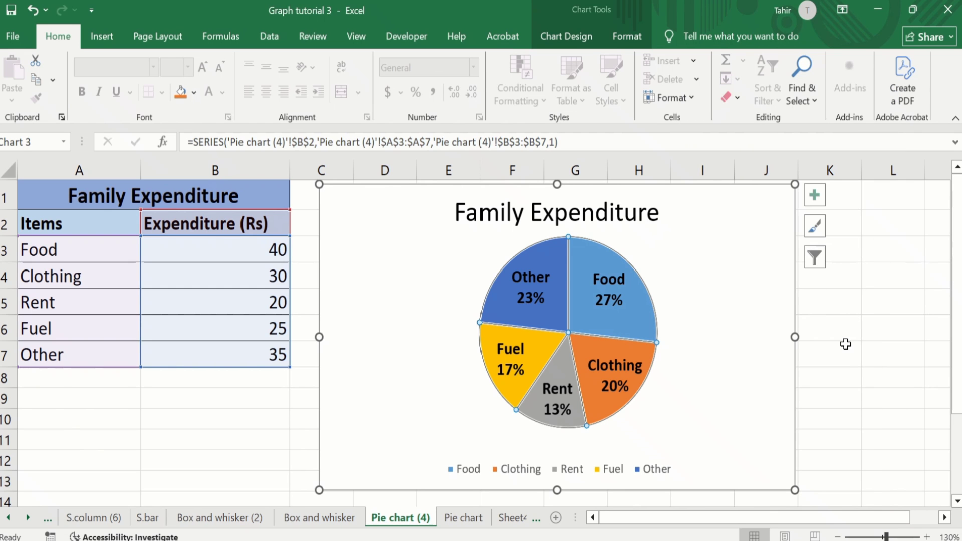
pyautogui.click(845, 344)
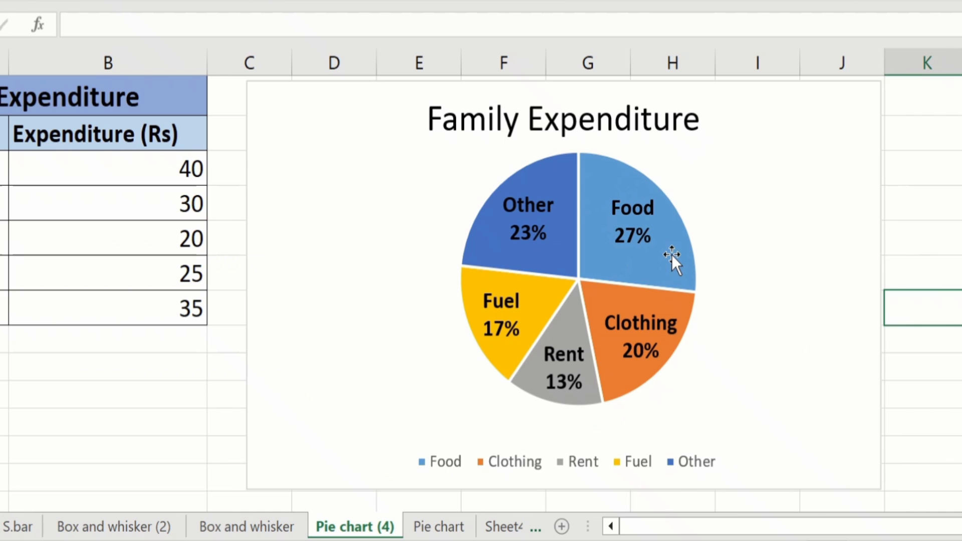
# Step: Try point explosions of 20% and 50% on the Food slice alone, return it to 0% and close the data point formatting
pyautogui.moveTo(672, 255)
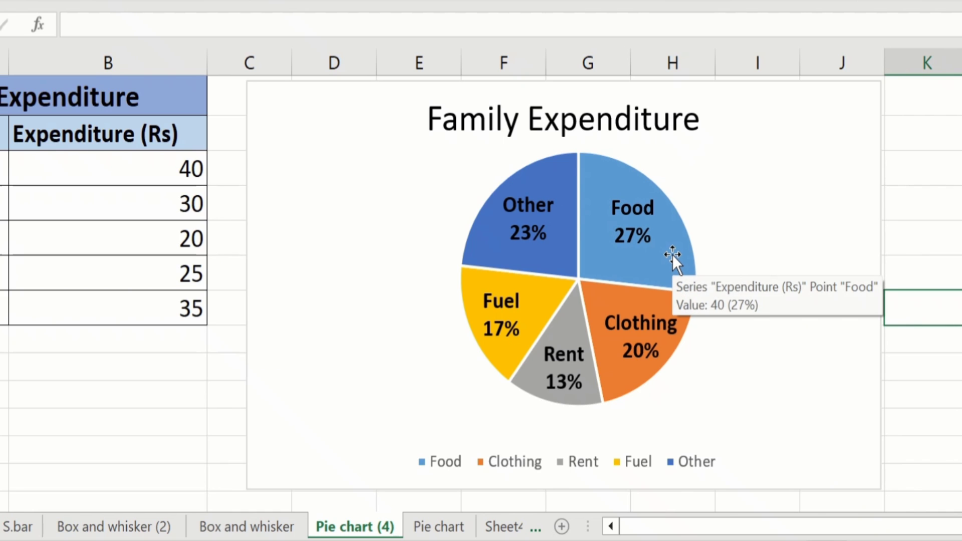
pyautogui.click(672, 255)
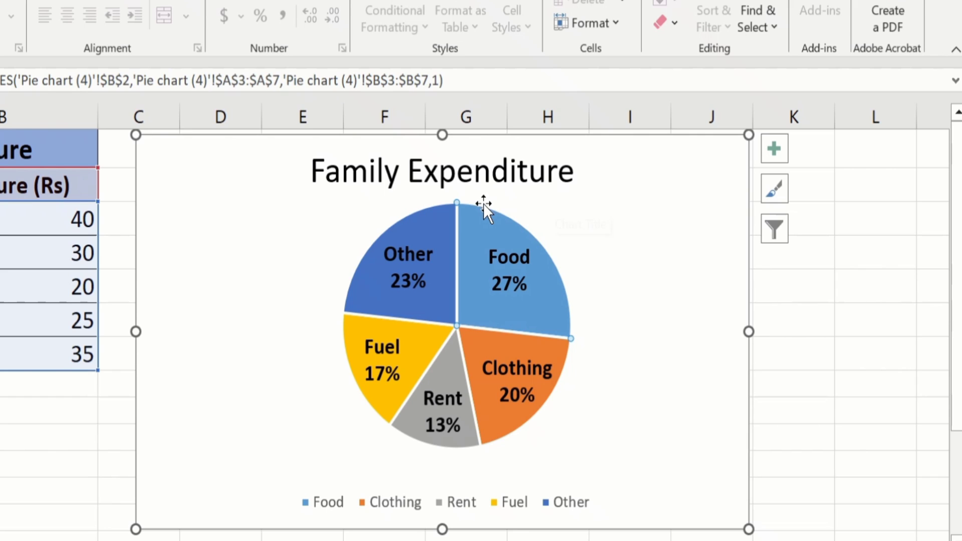
pyautogui.moveTo(458, 207)
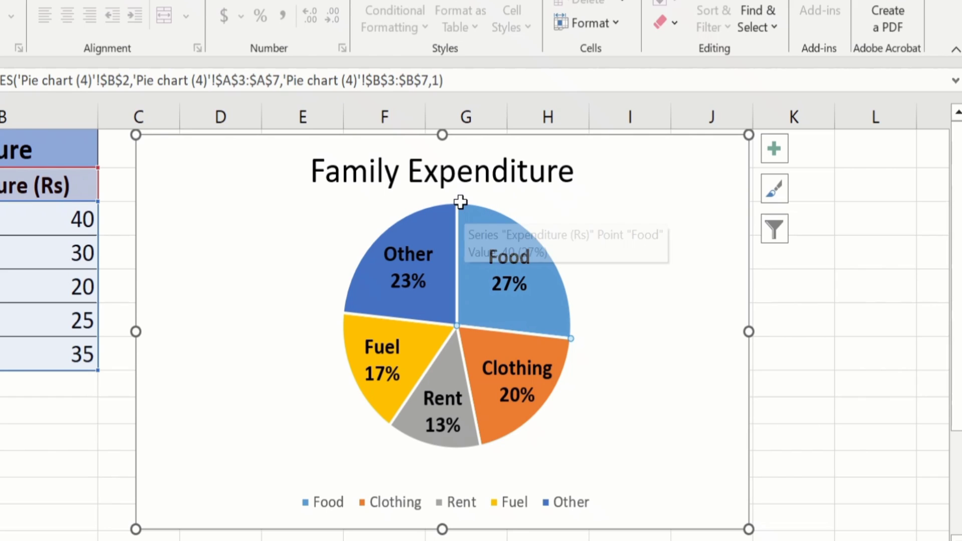
pyautogui.rightClick(487, 228)
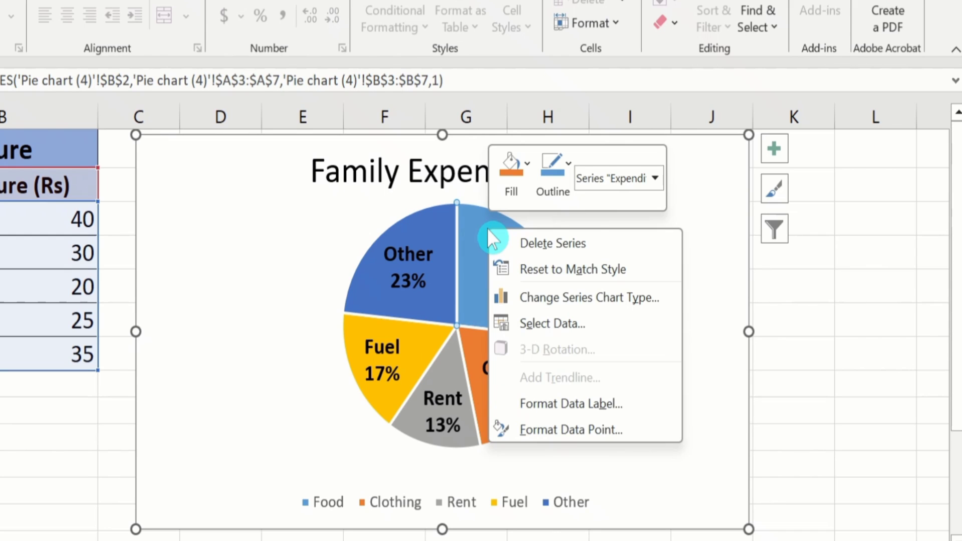
pyautogui.click(571, 432)
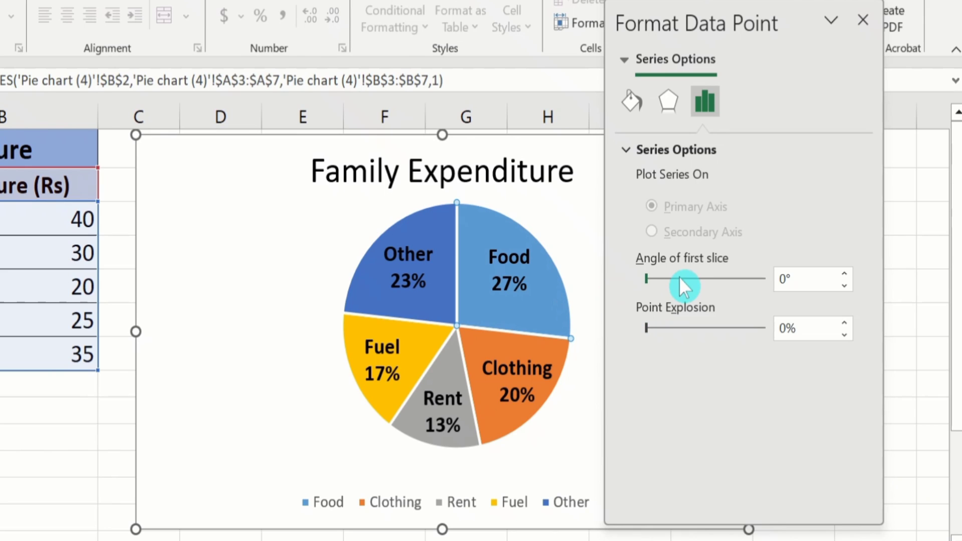
pyautogui.click(658, 328)
pyautogui.click(664, 328)
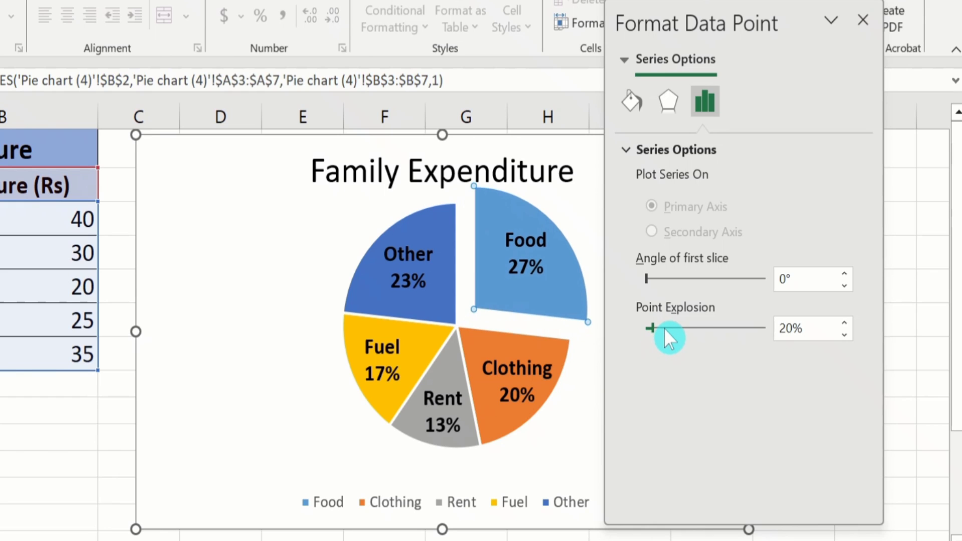
pyautogui.click(685, 325)
pyautogui.click(685, 325)
pyautogui.click(684, 325)
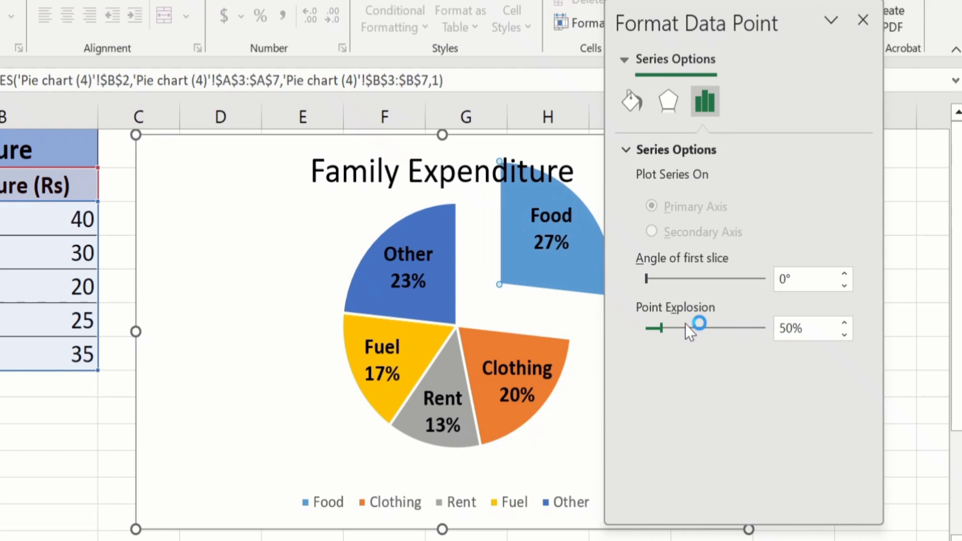
pyautogui.moveTo(661, 329); pyautogui.dragTo(639, 335)
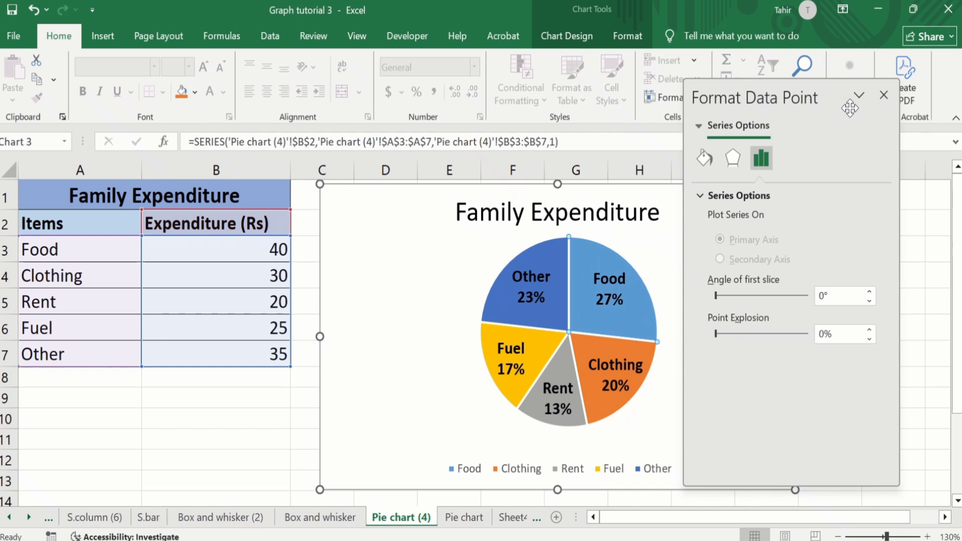
pyautogui.click(883, 97)
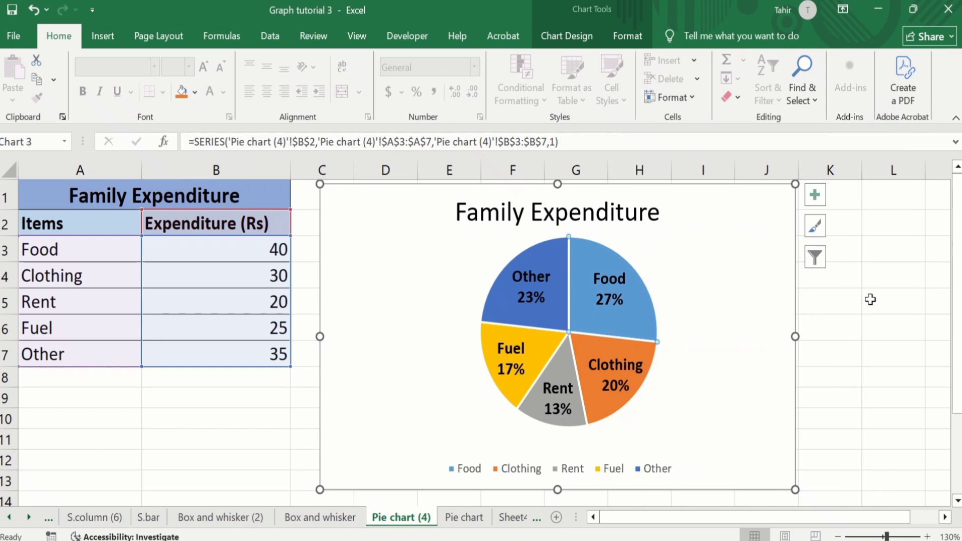
pyautogui.click(866, 337)
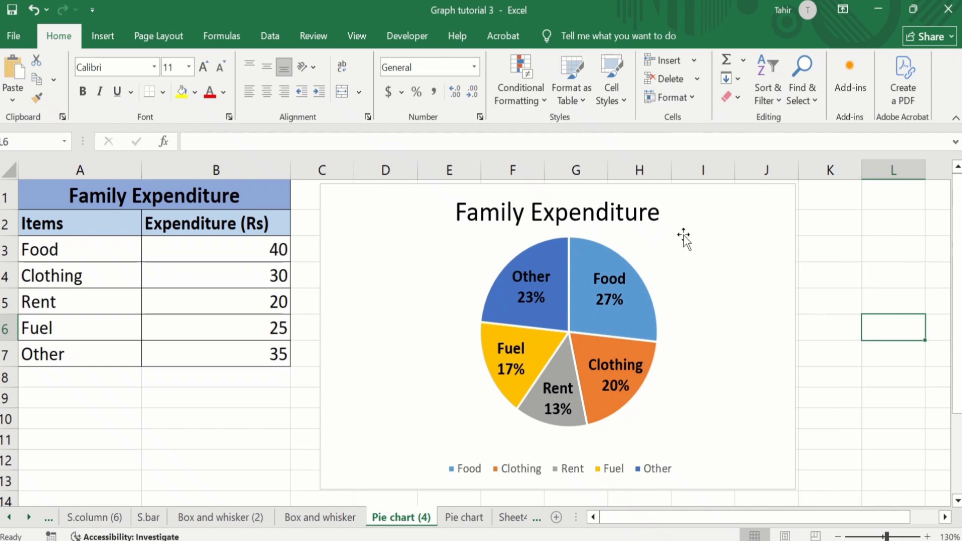
# Step: Give the pie's whole data series a solid black border line around every slice
pyautogui.moveTo(588, 256)
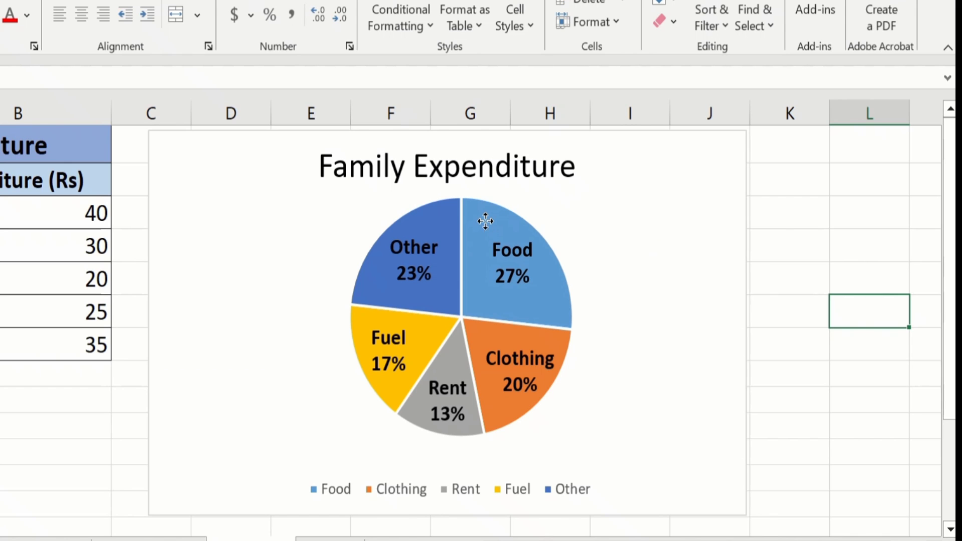
pyautogui.click(485, 221)
pyautogui.rightClick(485, 220)
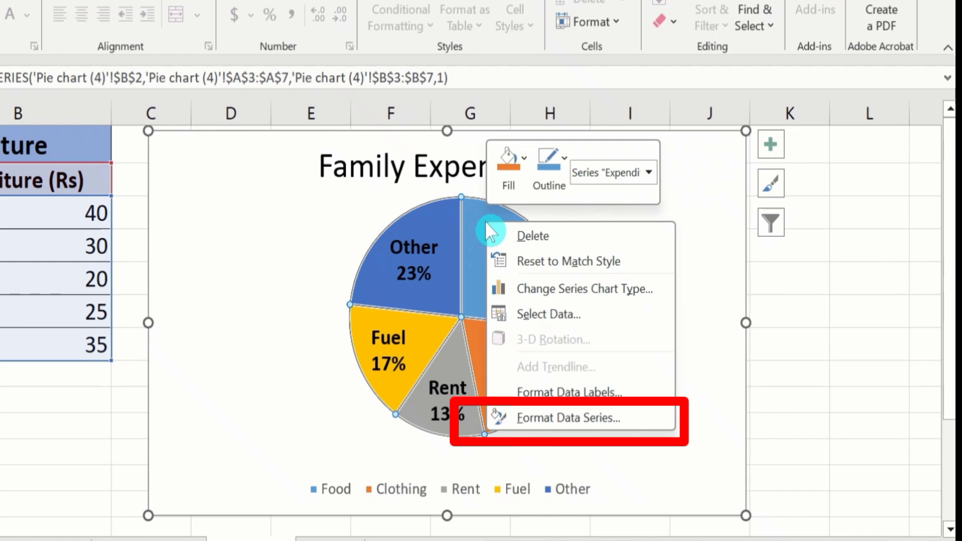
pyautogui.click(571, 422)
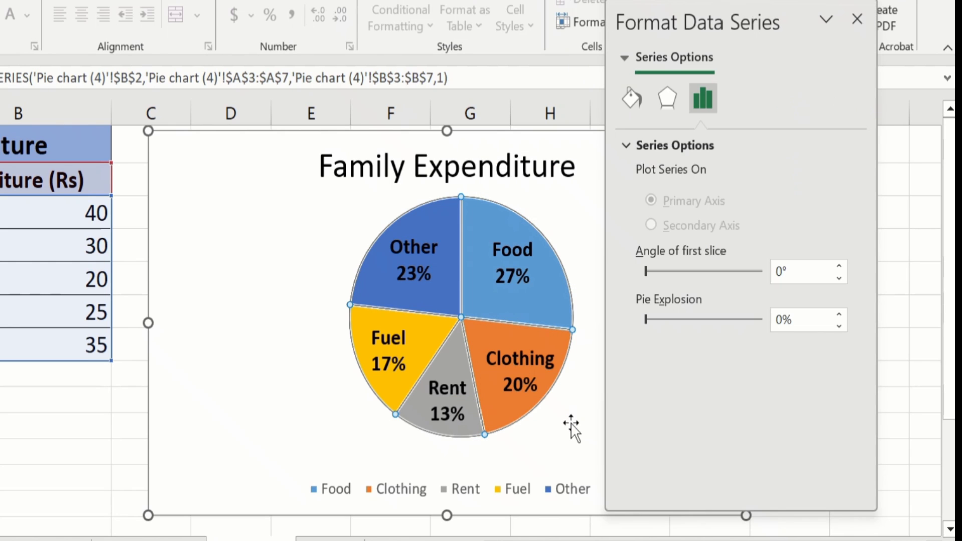
pyautogui.click(631, 91)
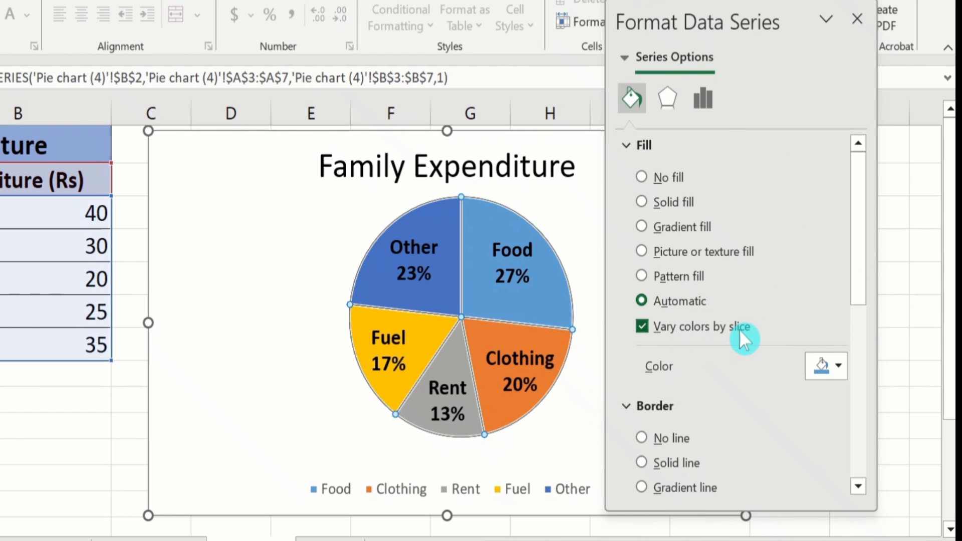
pyautogui.moveTo(858, 267); pyautogui.dragTo(861, 311)
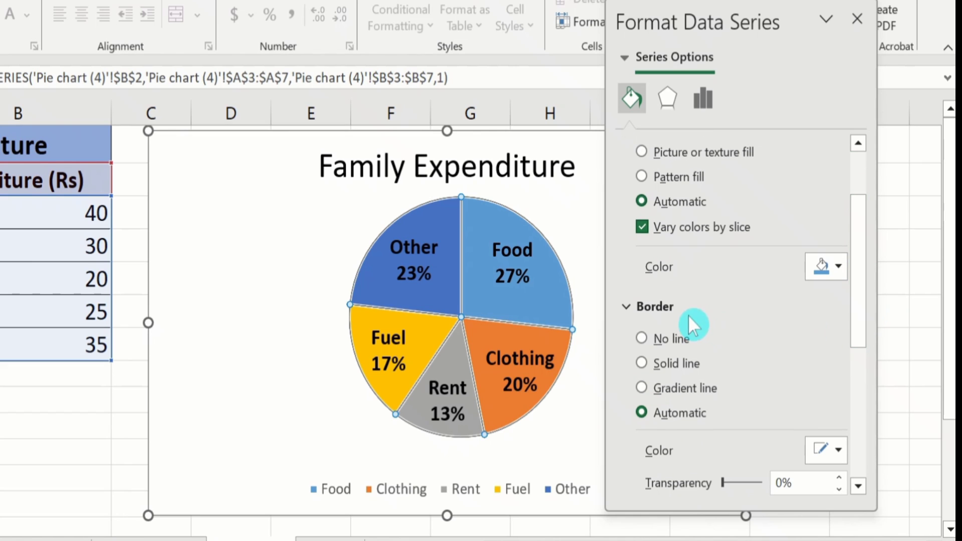
pyautogui.click(641, 362)
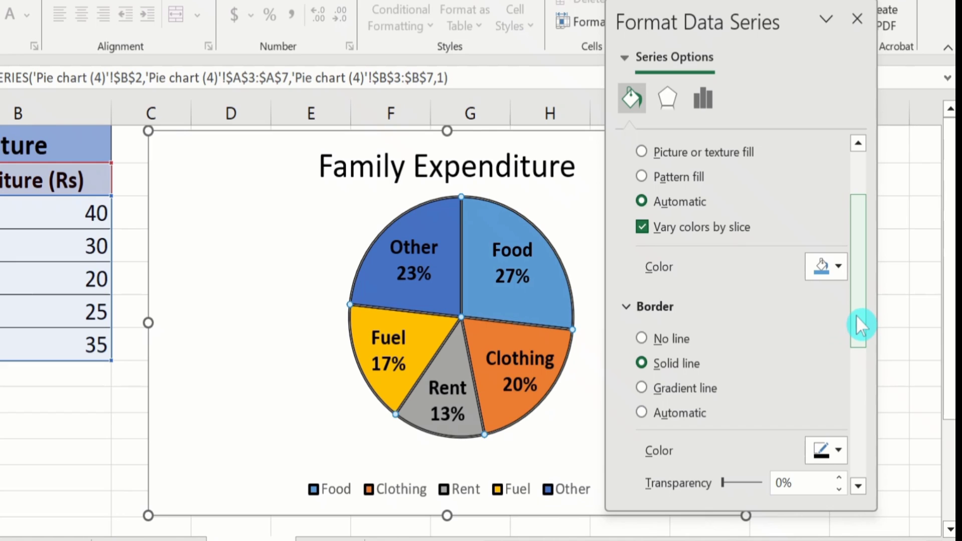
pyautogui.moveTo(856, 315); pyautogui.dragTo(862, 357)
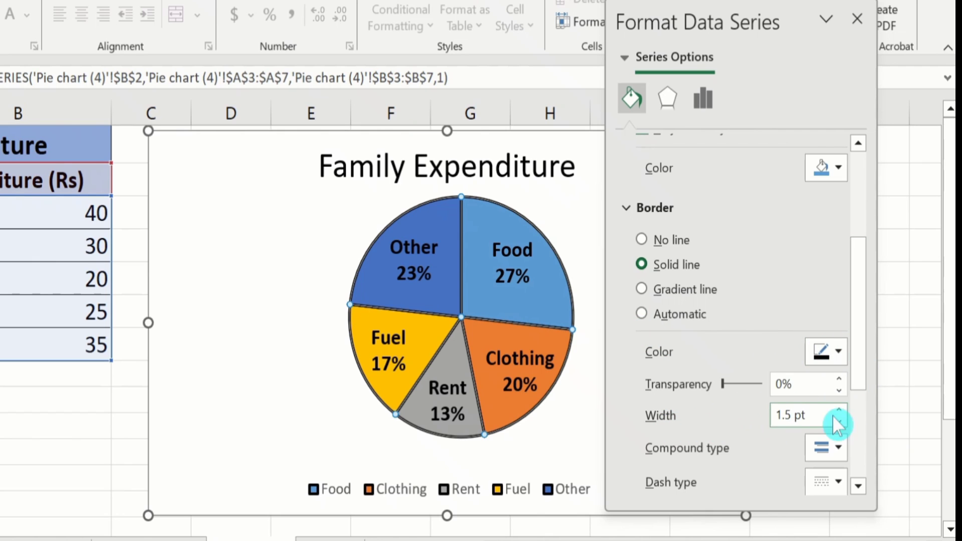
# Step: Apply a solid red fill to the whole pie series, close its formatting and deselect the chart
pyautogui.moveTo(859, 348); pyautogui.dragTo(862, 240)
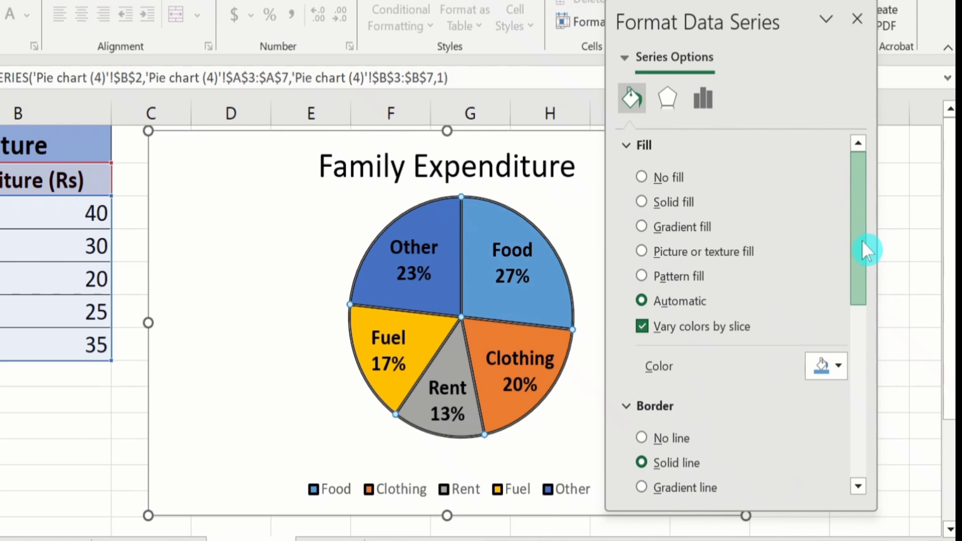
pyautogui.click(641, 202)
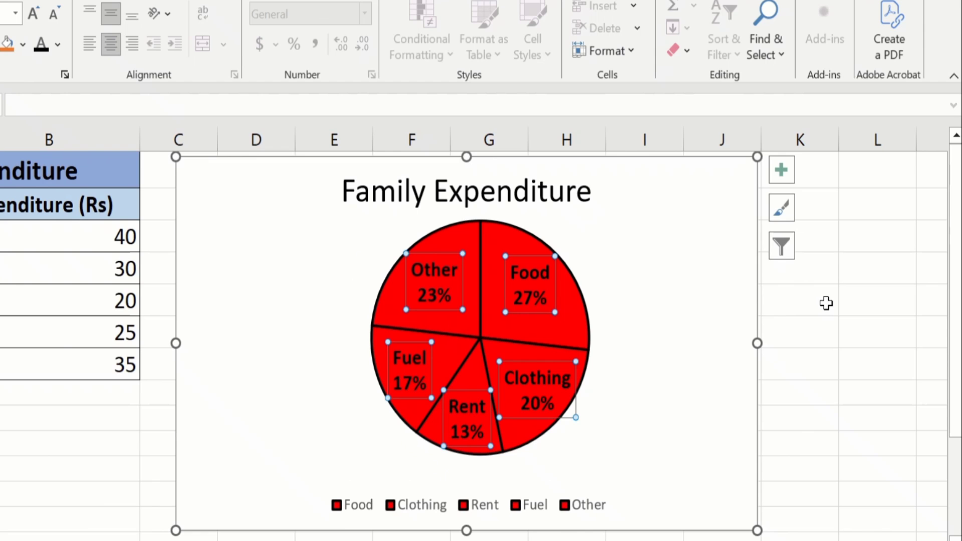
pyautogui.click(825, 302)
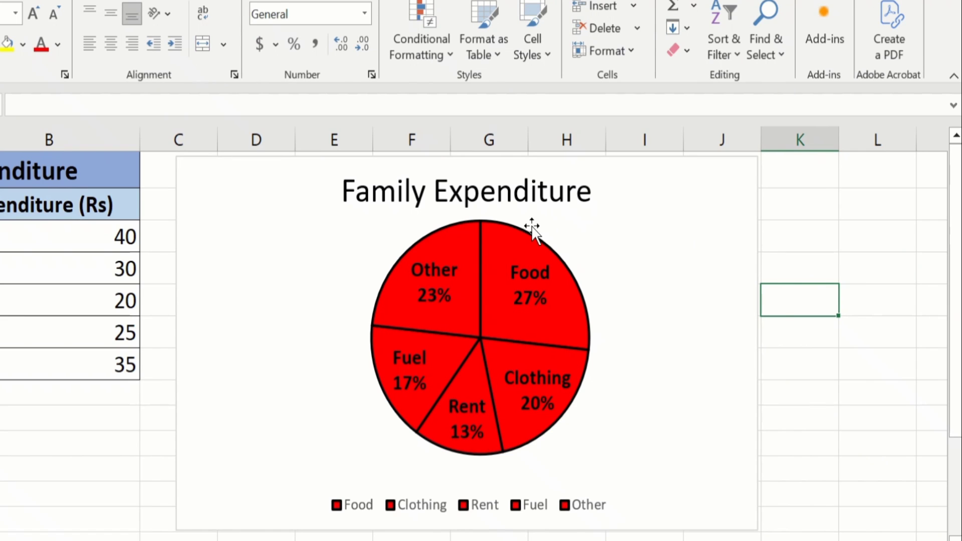
# Step: Select only the Food slice and set its solid fill to the standard light green
pyautogui.click(500, 237)
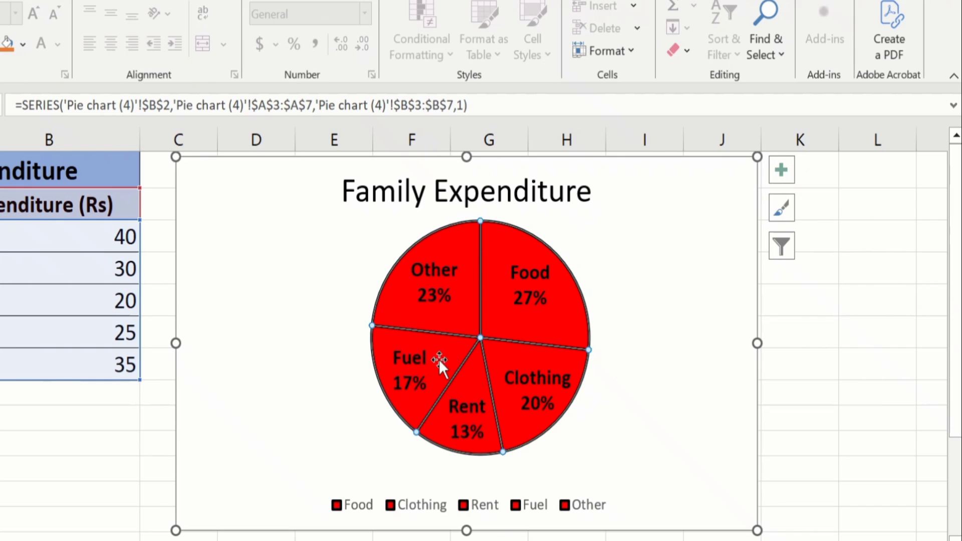
pyautogui.click(497, 241)
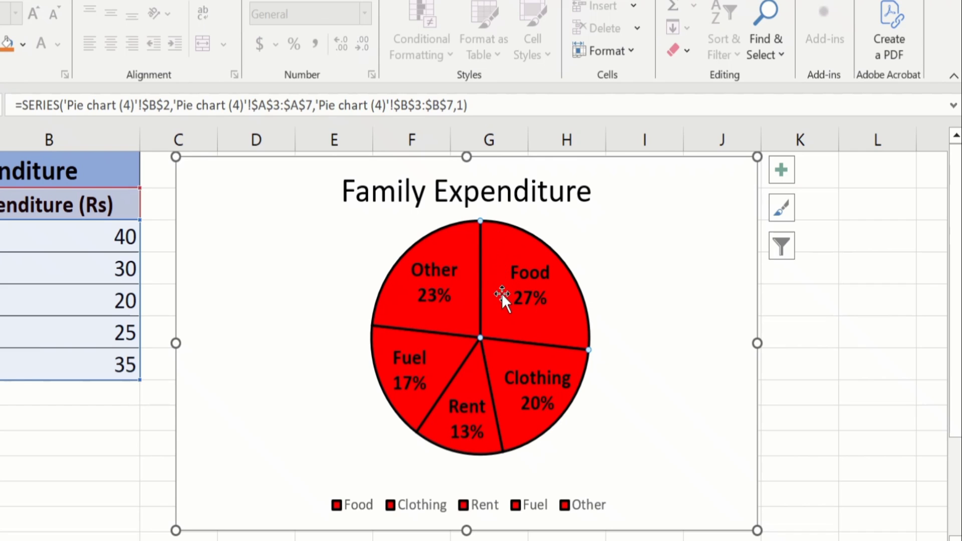
pyautogui.rightClick(505, 245)
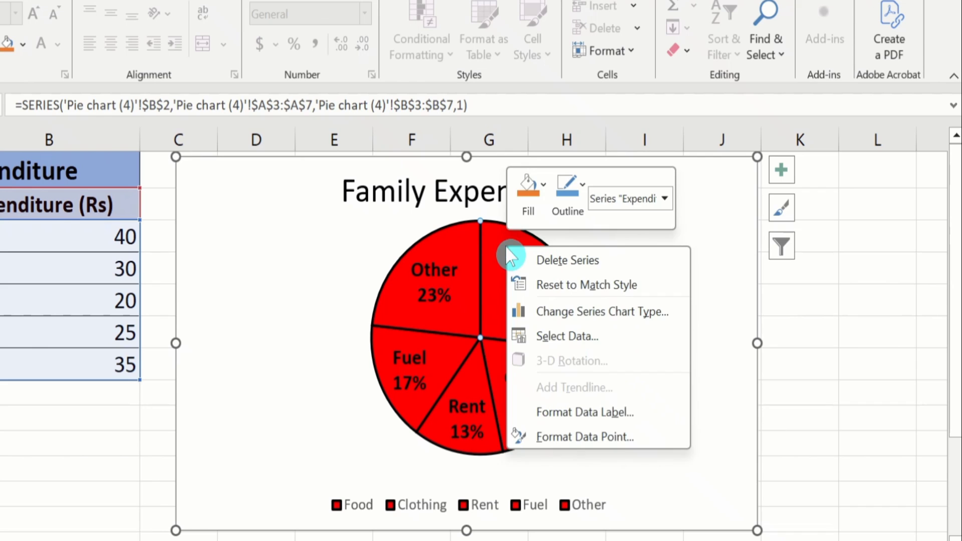
pyautogui.click(598, 437)
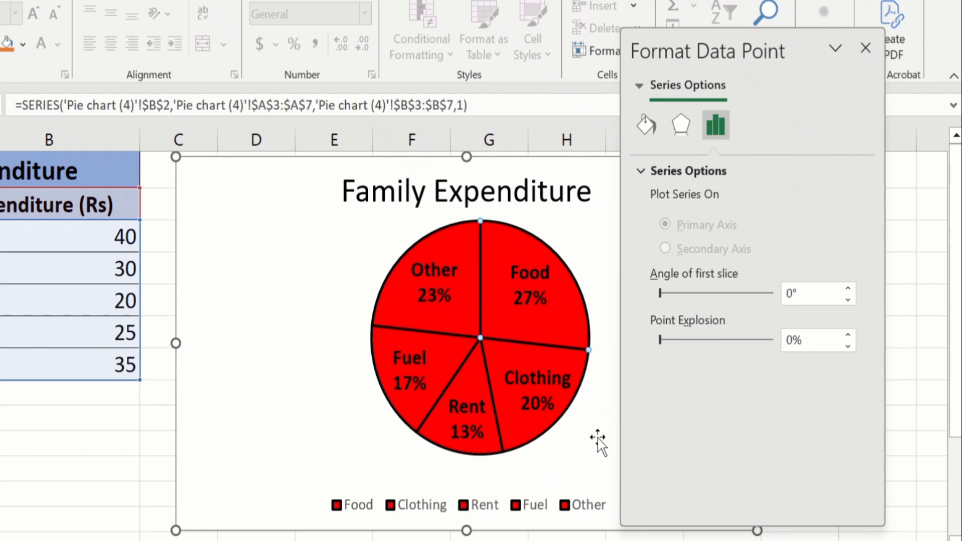
pyautogui.click(646, 126)
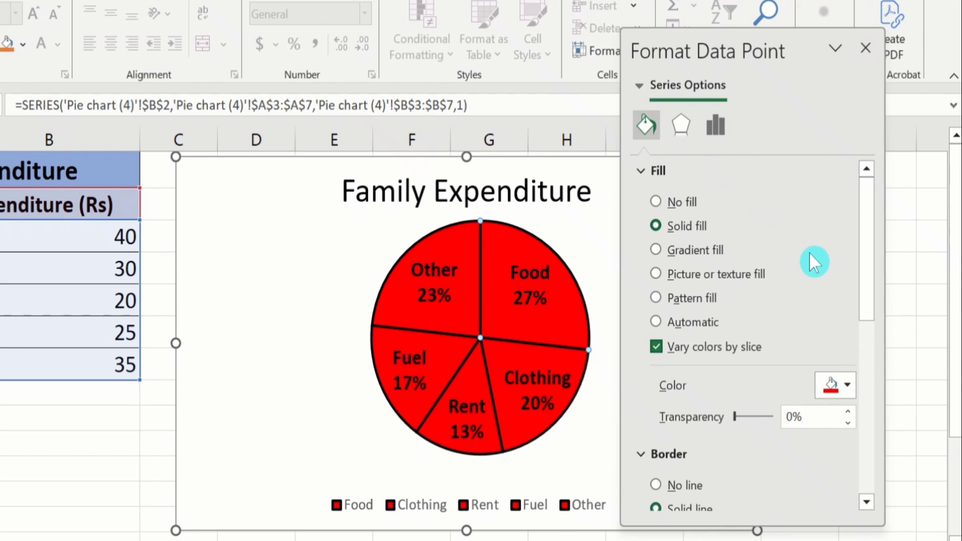
pyautogui.click(848, 385)
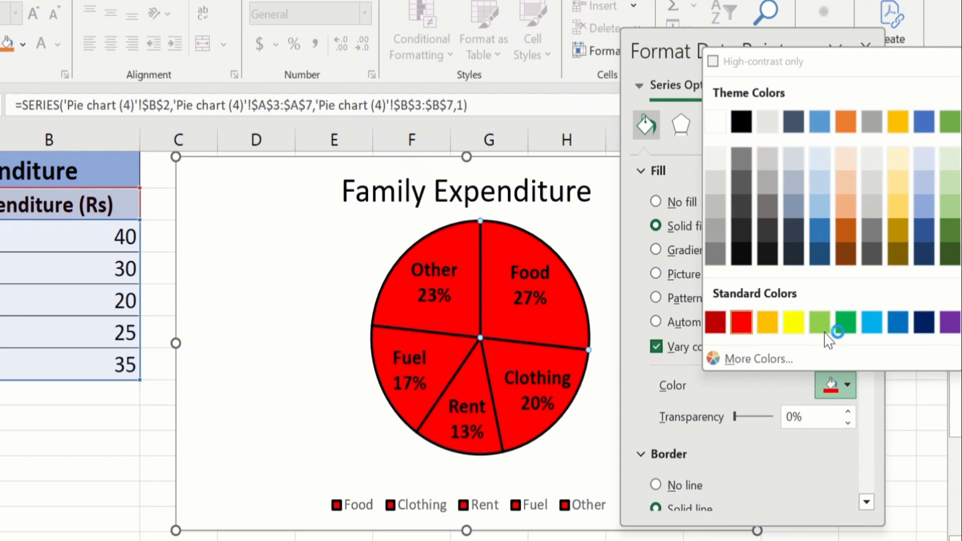
pyautogui.click(818, 322)
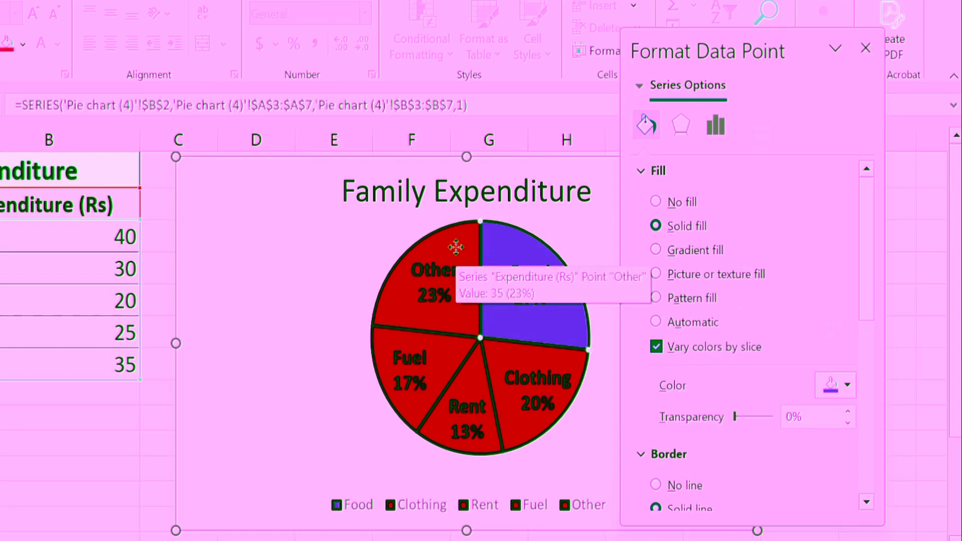
# Step: Set the Other slice's solid fill to the standard light blue
pyautogui.click(455, 247)
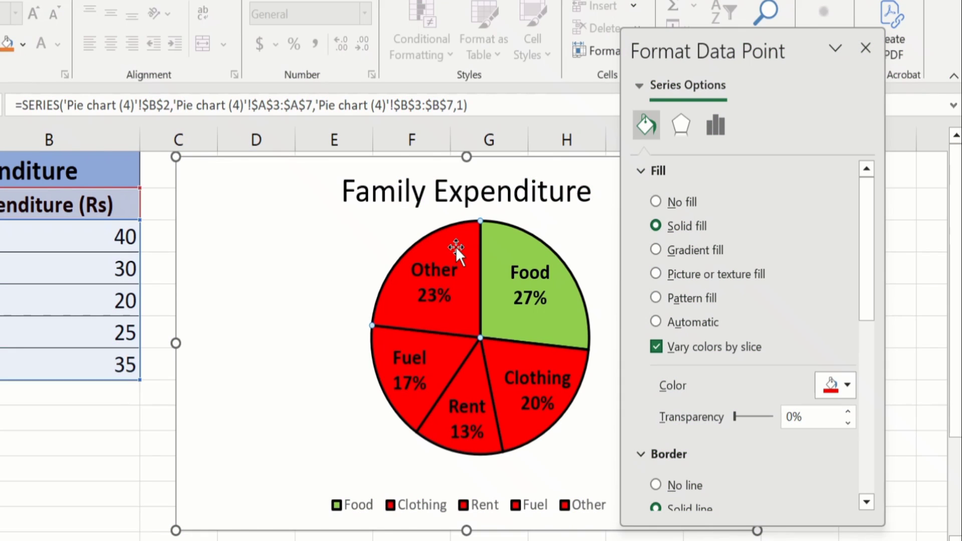
pyautogui.click(847, 383)
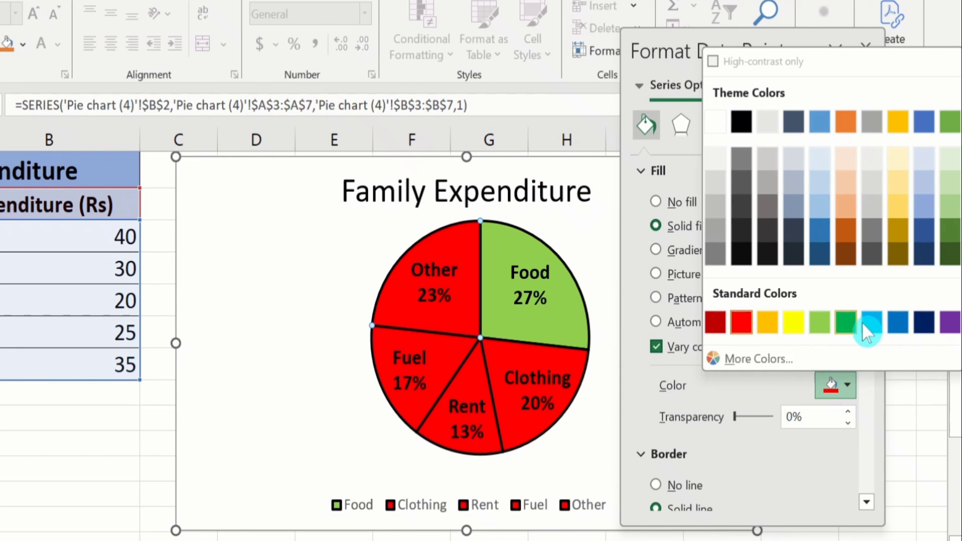
pyautogui.click(878, 321)
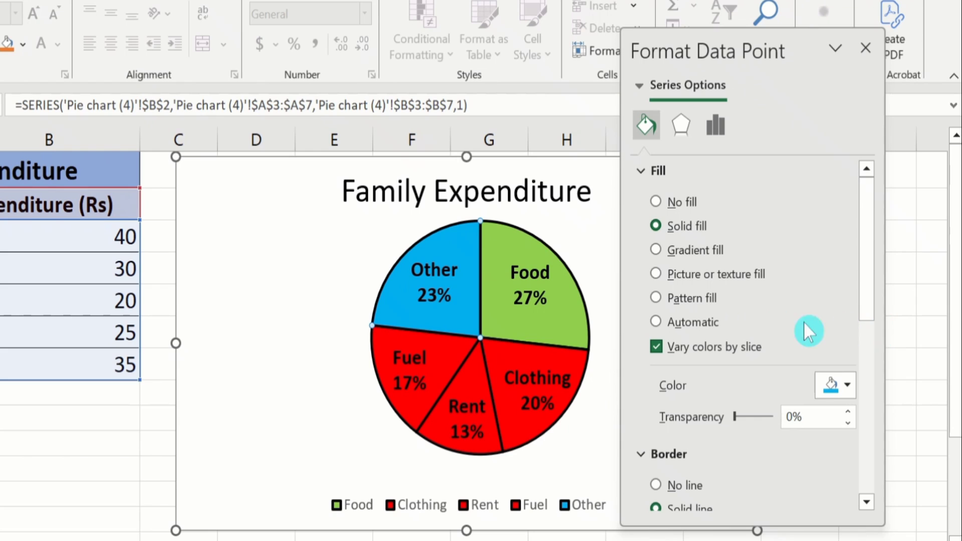
# Step: Set the Fuel slice's solid fill to the standard yellow and close its formatting
pyautogui.click(440, 345)
pyautogui.click(846, 380)
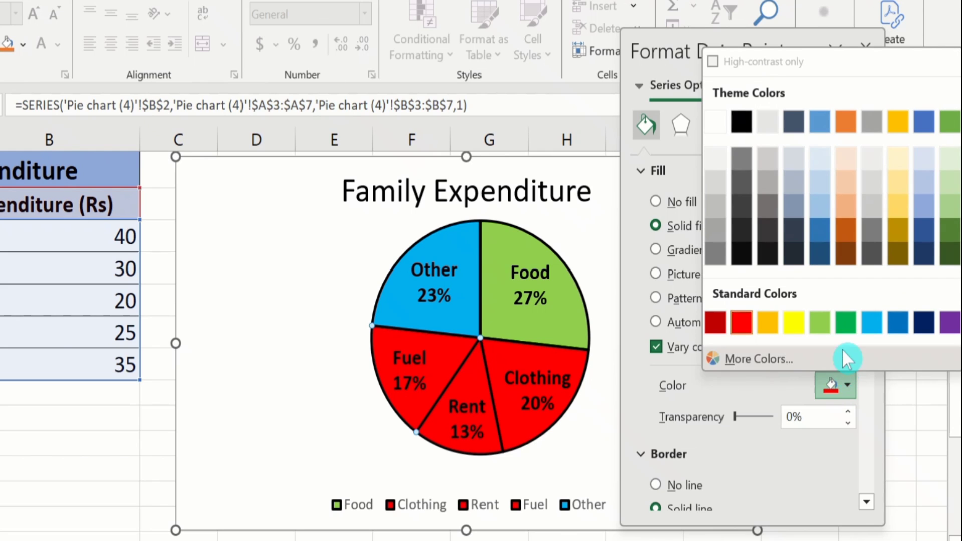
pyautogui.click(791, 326)
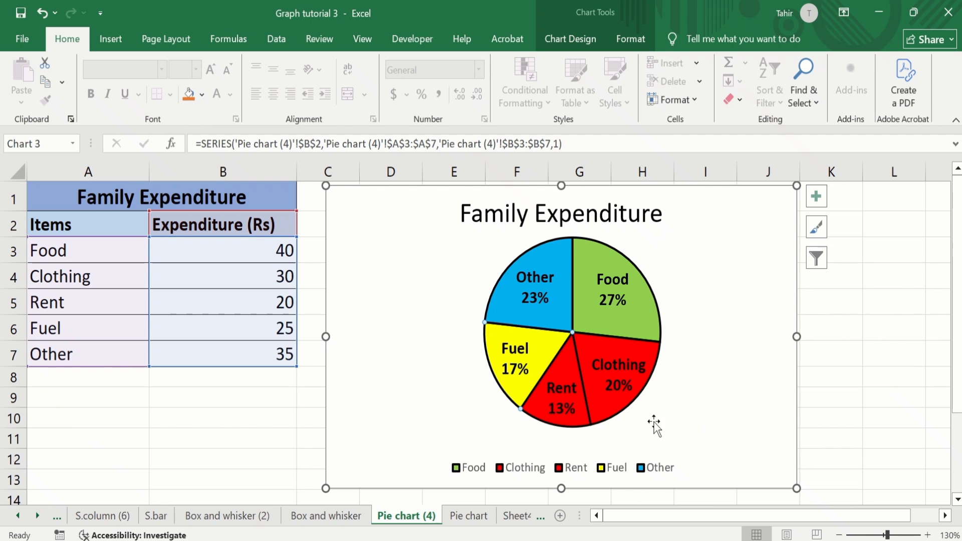
# Step: Enlarge the chart legend's text to font size 12 and make it black
pyautogui.click(616, 473)
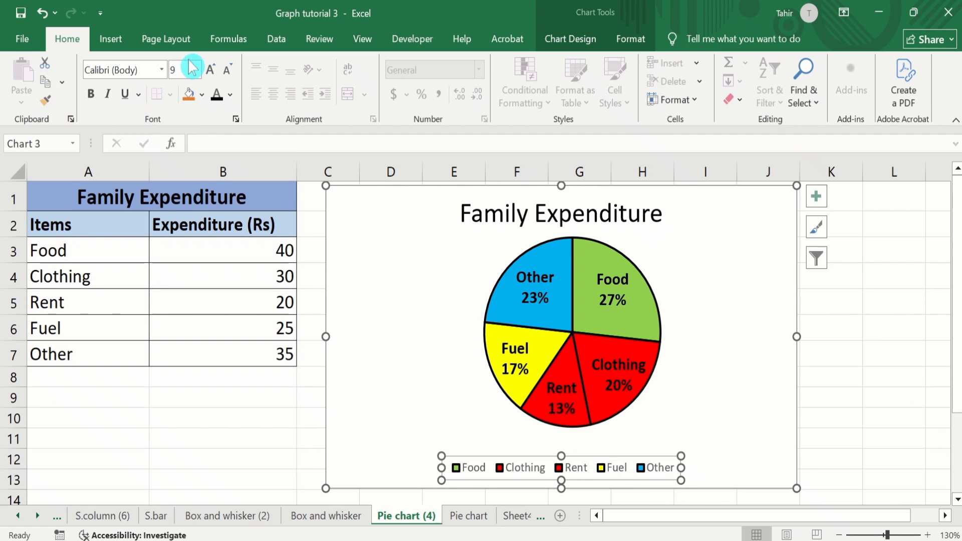
pyautogui.click(196, 71)
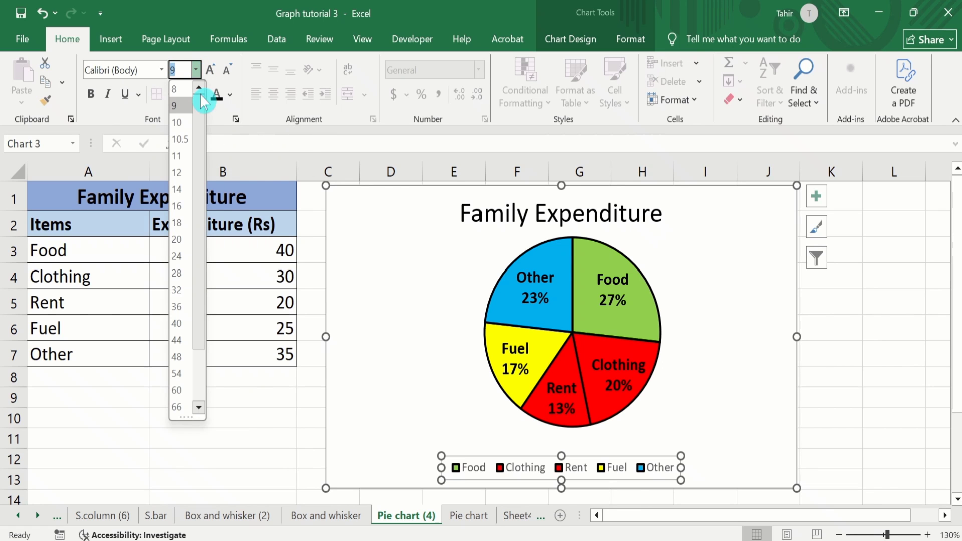
pyautogui.click(187, 172)
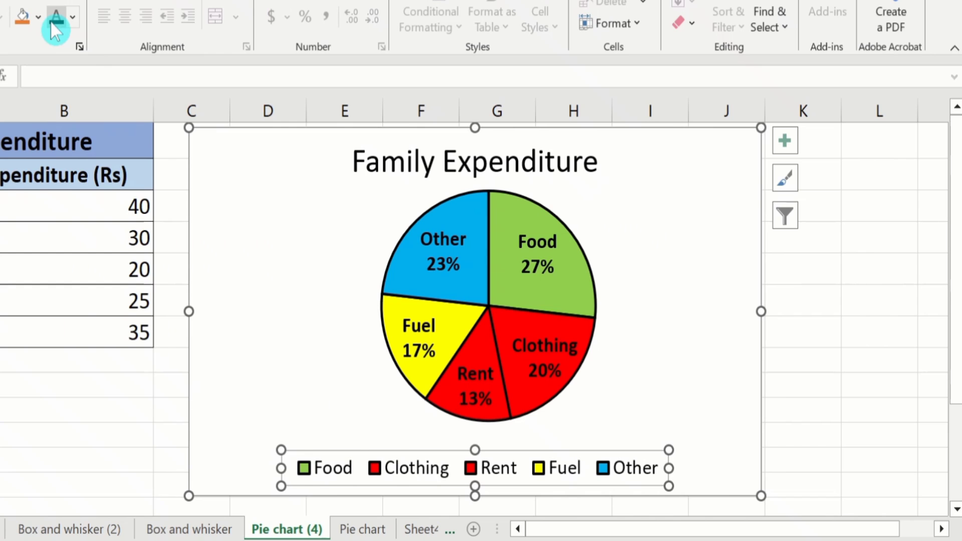
# Step: Try the Top, Bottom and Left legend positions, settle on Right and close the legend formatting
pyautogui.click(559, 468)
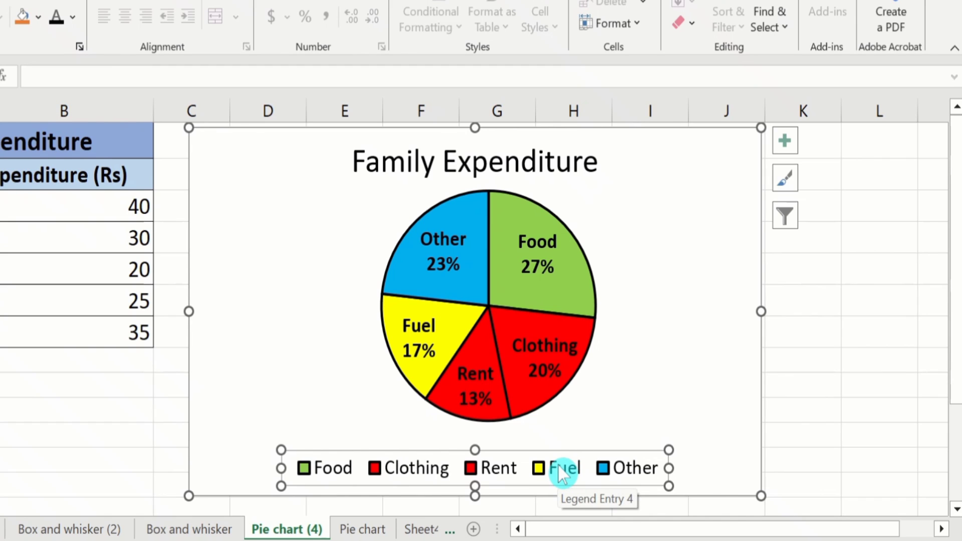
pyautogui.rightClick(559, 468)
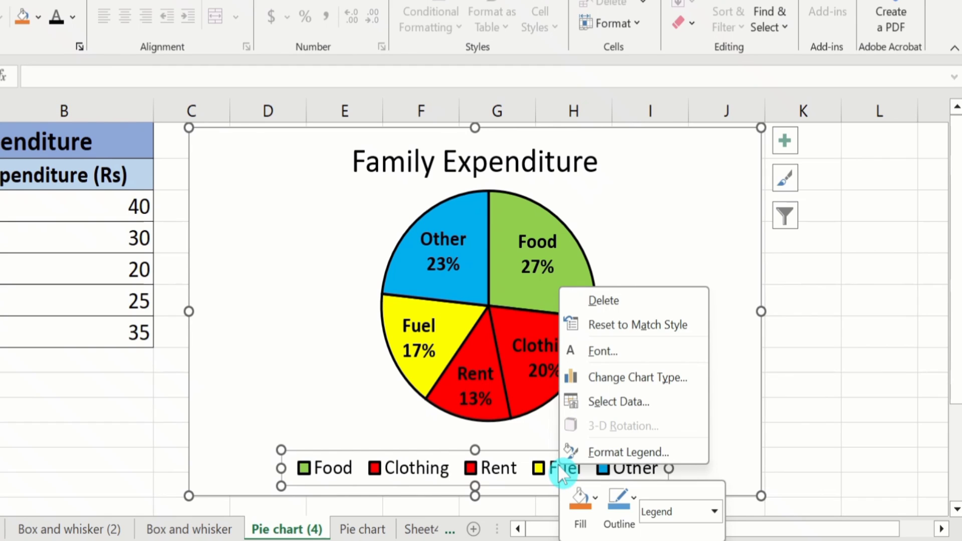
pyautogui.click(619, 453)
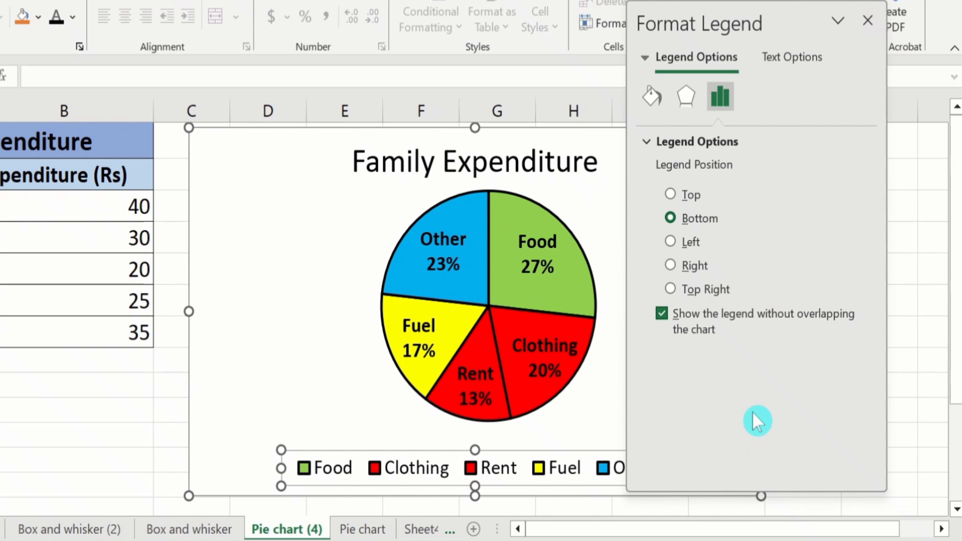
pyautogui.click(671, 195)
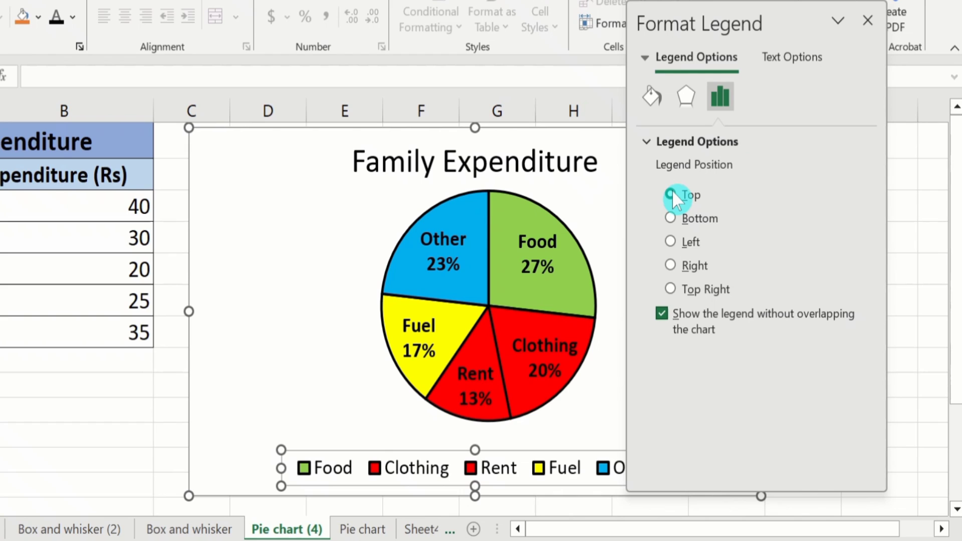
pyautogui.click(671, 218)
pyautogui.click(671, 239)
pyautogui.click(670, 266)
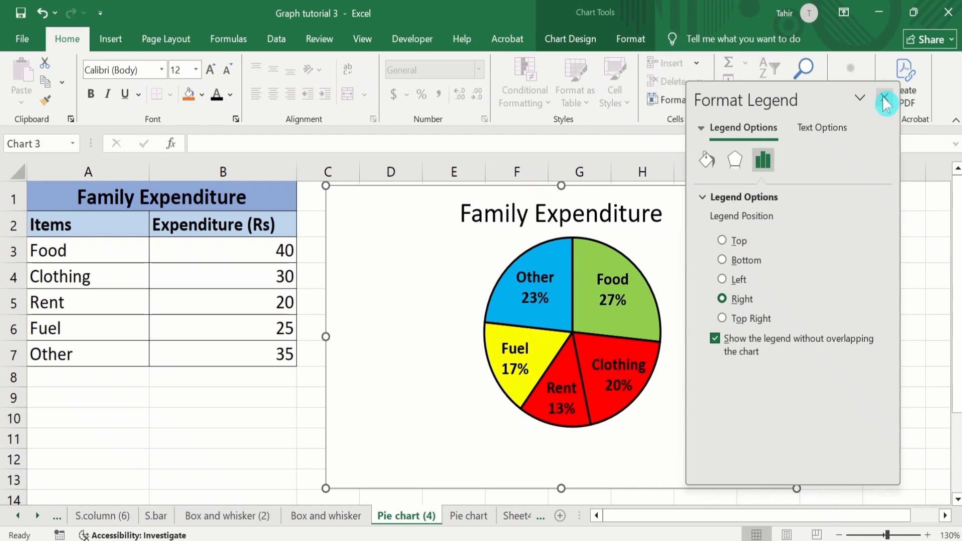
pyautogui.click(884, 99)
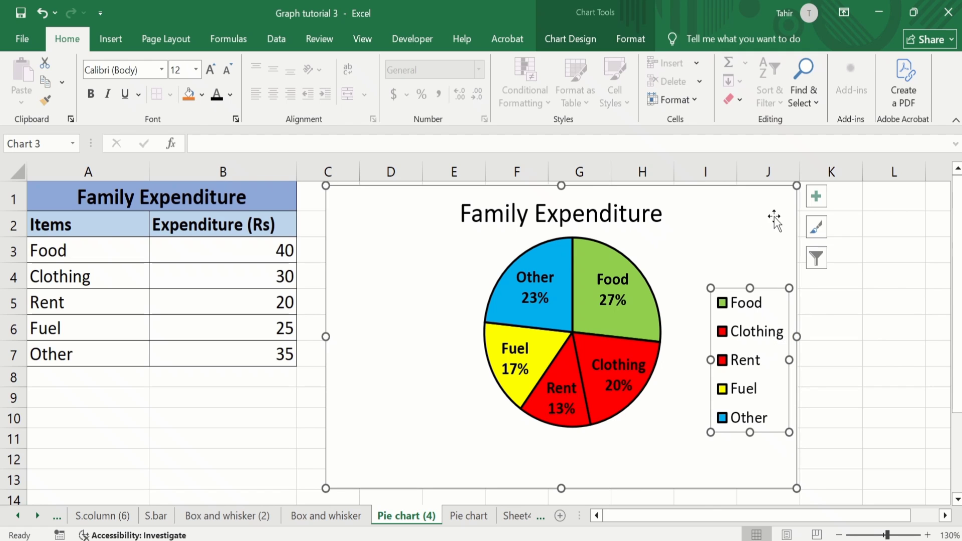
# Step: Remove the legend from the pie chart's elements, leaving the chart title and data labels enabled
pyautogui.click(817, 202)
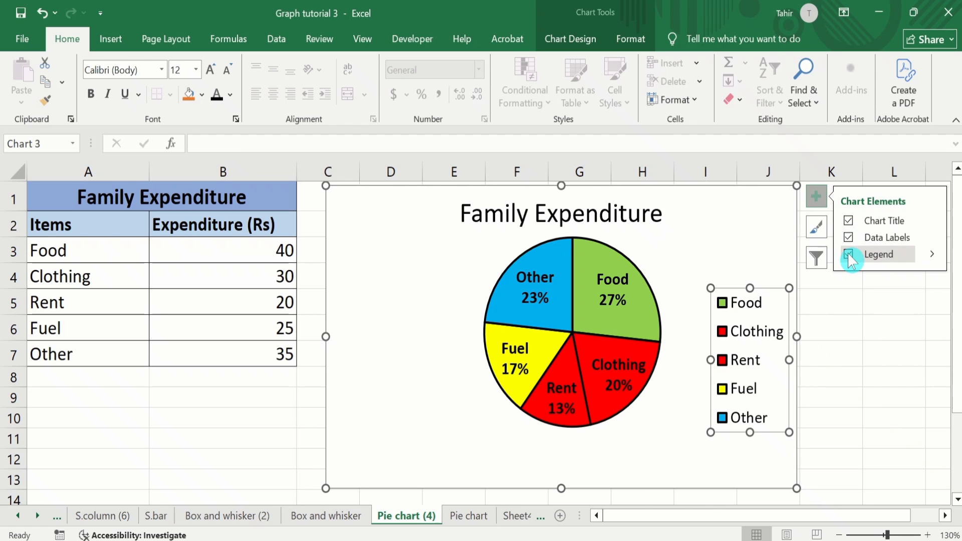
pyautogui.click(848, 255)
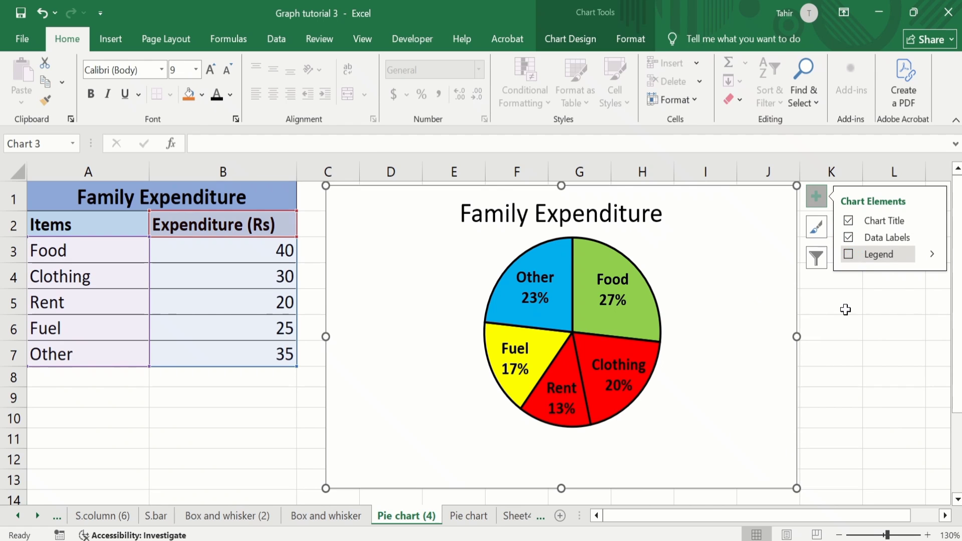